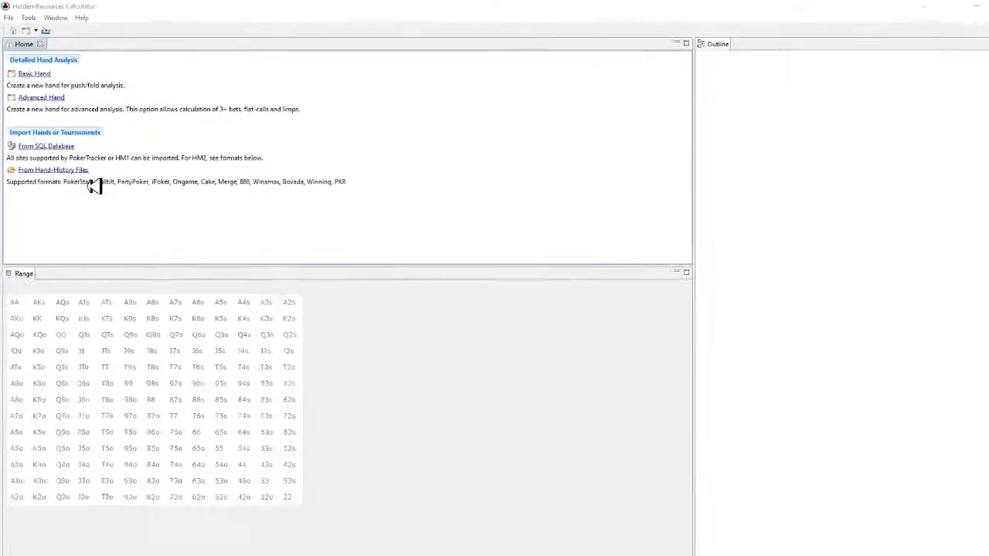
pyautogui.click(81, 162)
pyautogui.click(332, 193)
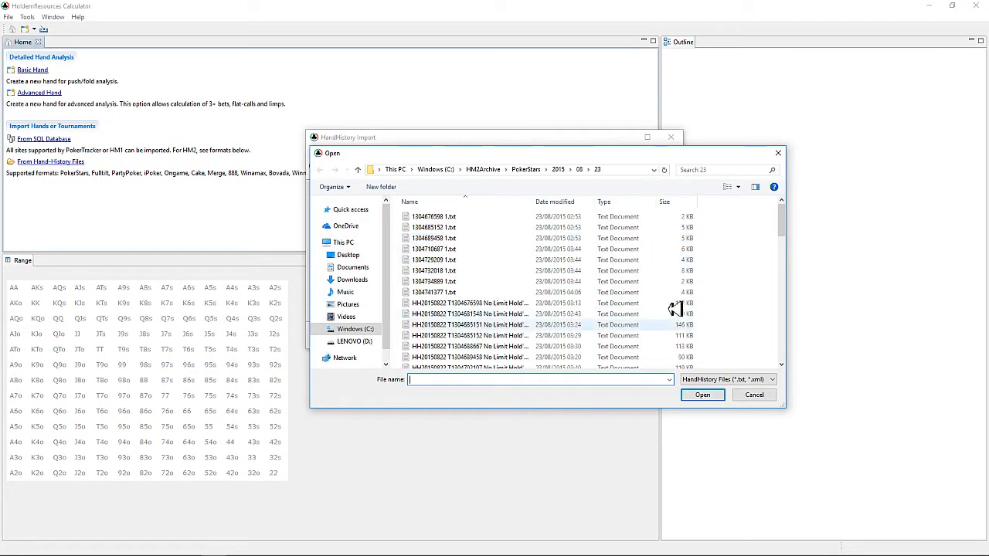
pyautogui.click(681, 346)
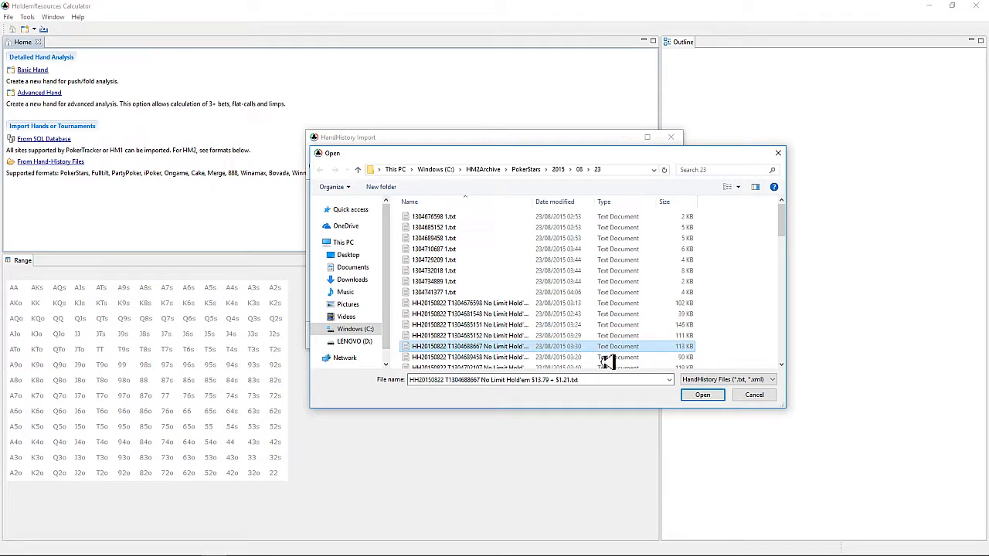
pyautogui.click(703, 397)
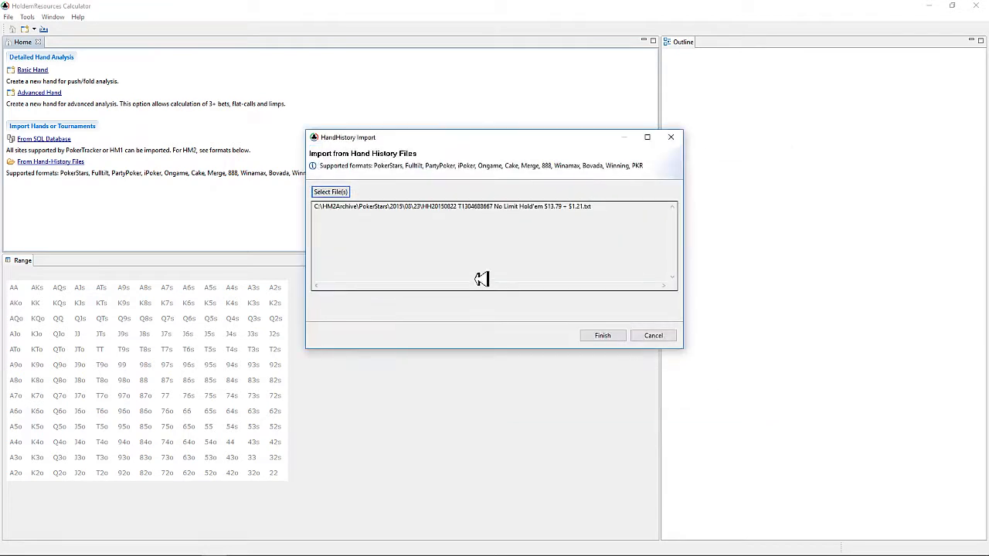
pyautogui.click(610, 336)
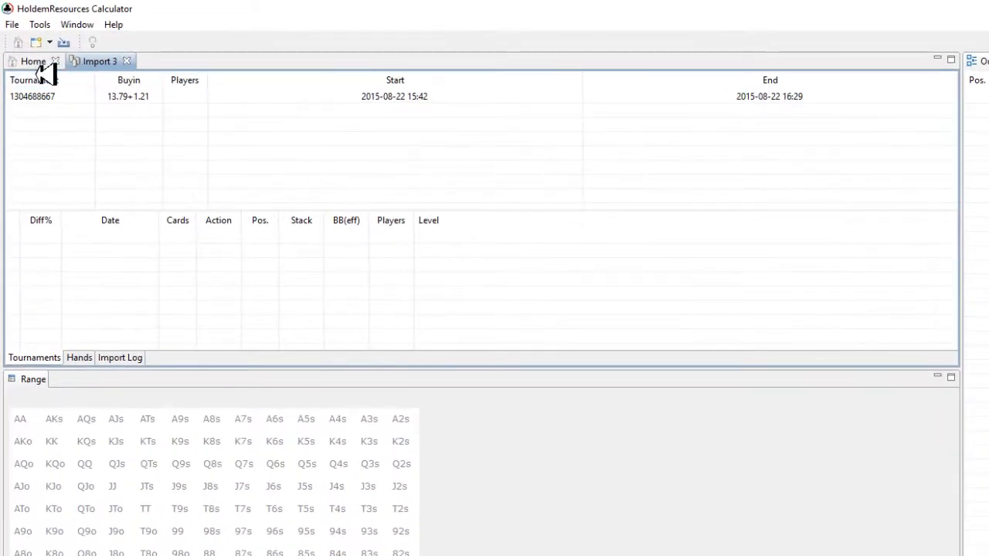
# List the hands of the imported tournament and look through the complete hand list
pyautogui.click(39, 63)
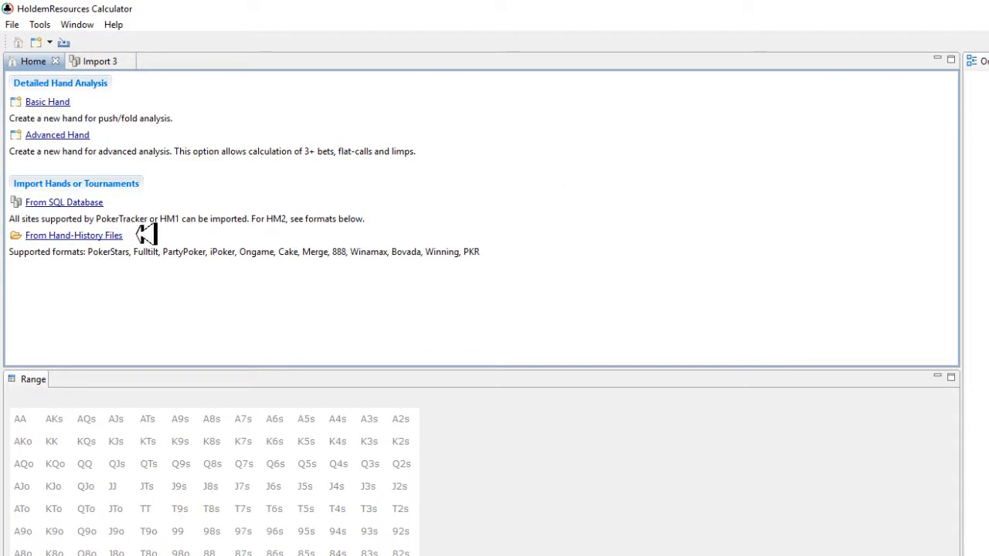
pyautogui.click(96, 65)
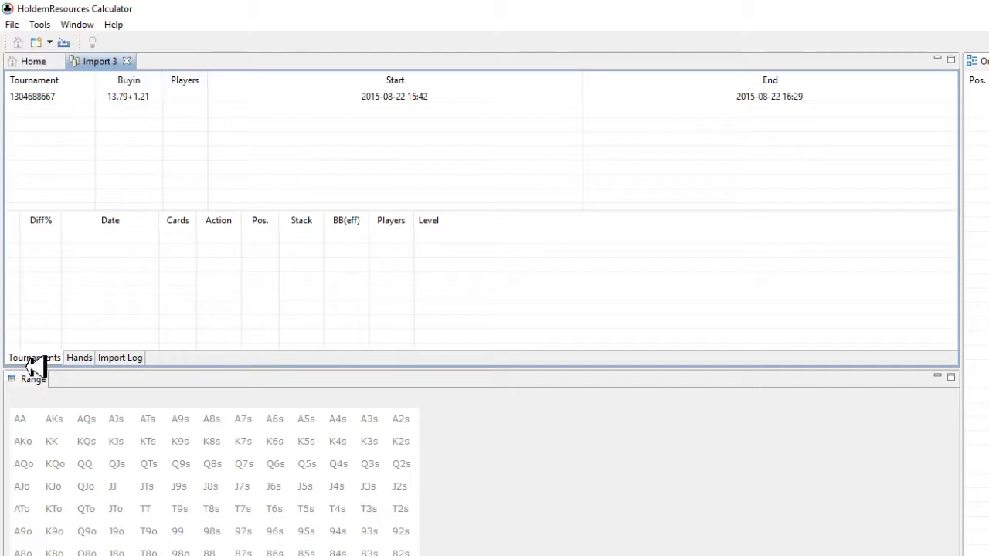
pyautogui.click(136, 103)
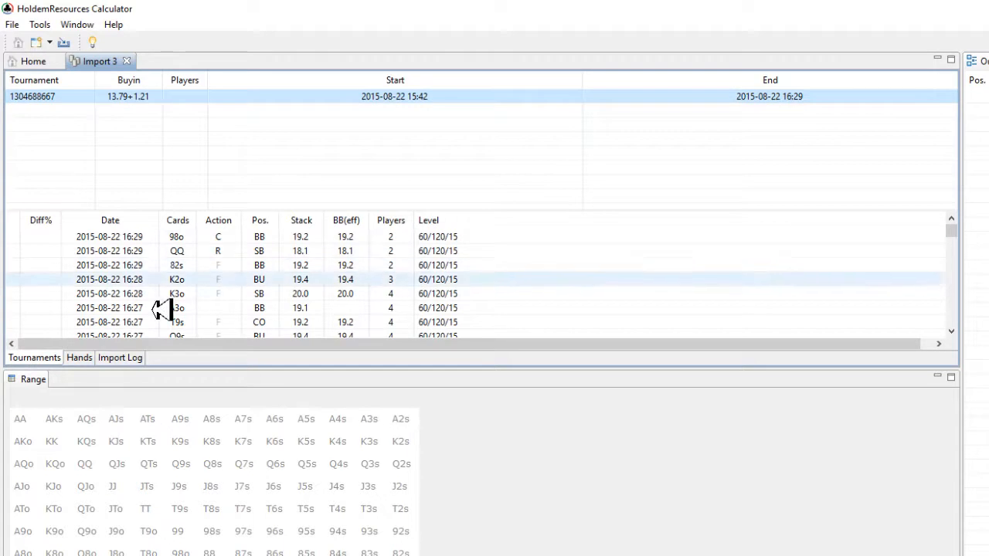
pyautogui.click(79, 363)
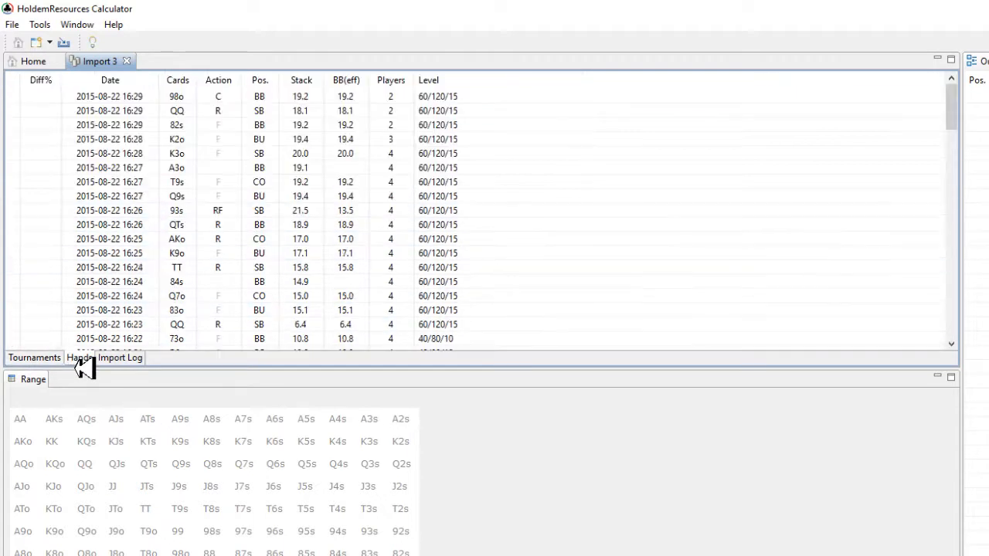
pyautogui.scroll(-5, 398, 228)
pyautogui.scroll(5, 398, 229)
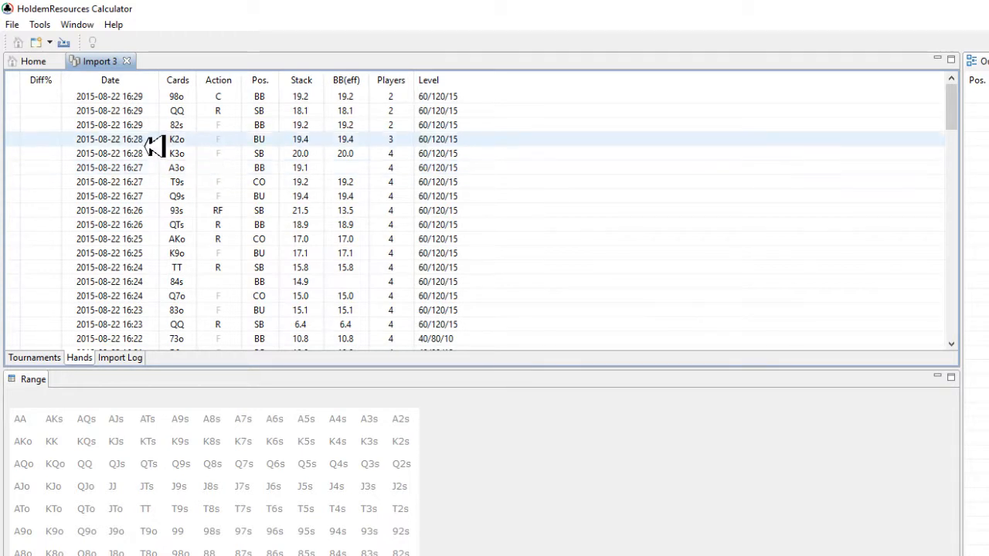
# Sort the imported hands by date with the oldest first, and check the import log
pyautogui.click(125, 88)
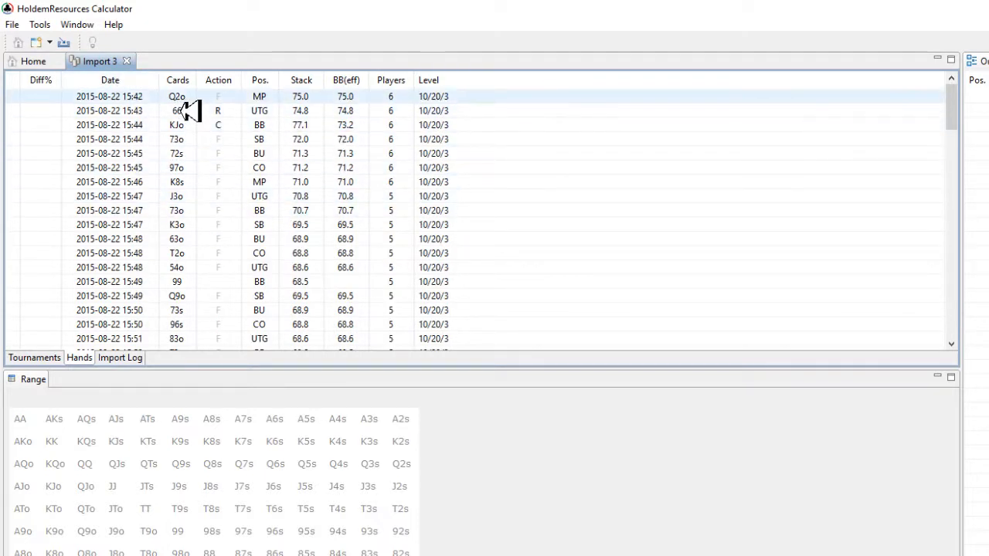
pyautogui.click(123, 359)
pyautogui.click(80, 360)
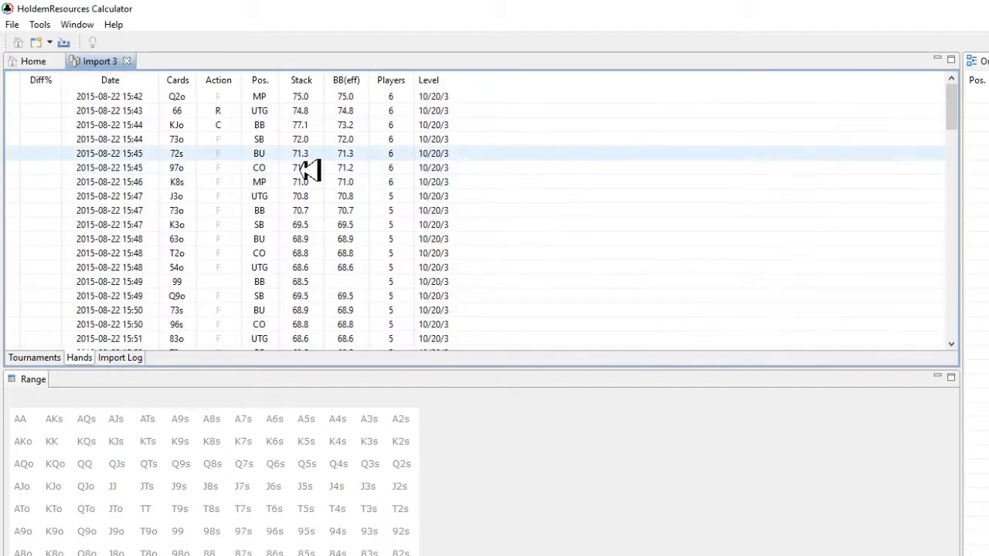
# Select the KJo big-blind hand from 15:44 and check which analysis and history options it offers
pyautogui.click(218, 126)
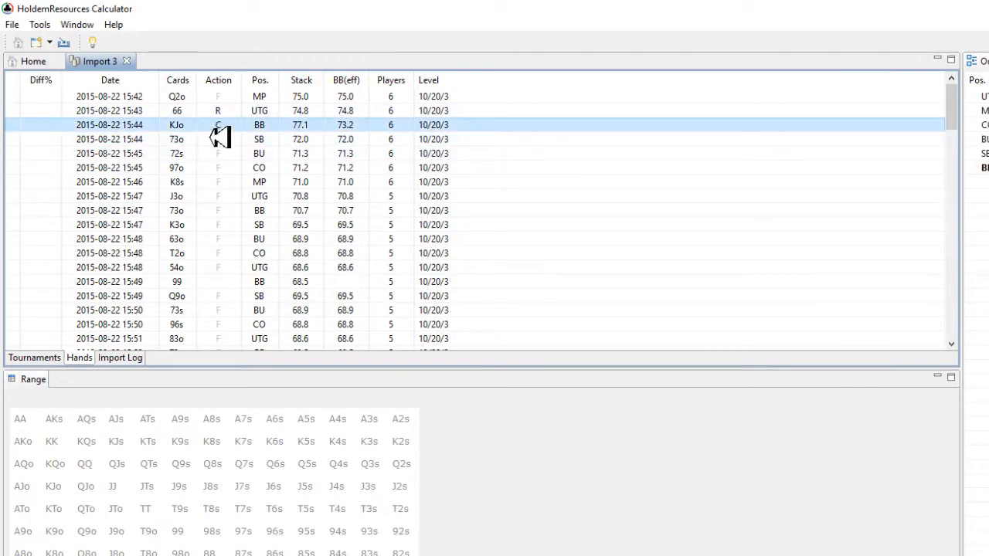
pyautogui.rightClick(222, 134)
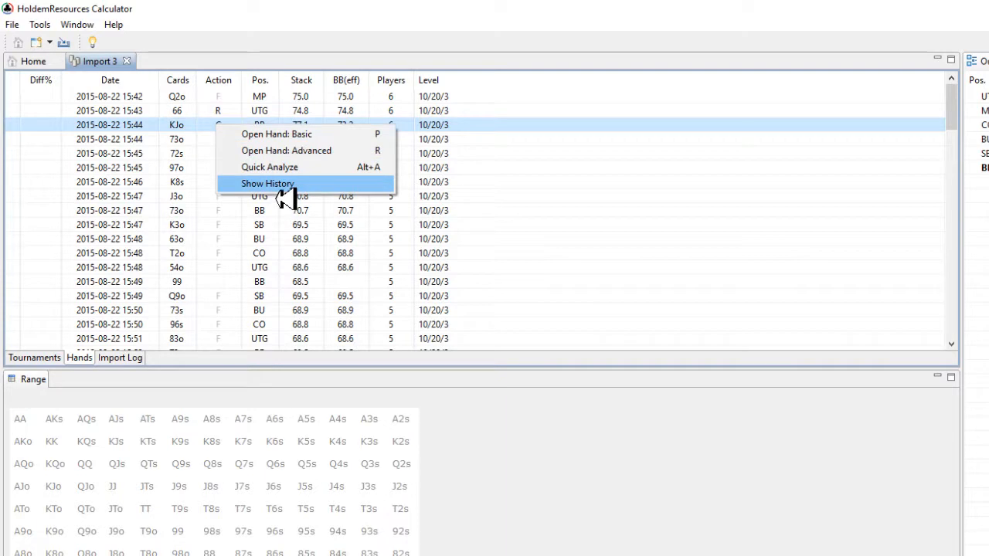
pyautogui.click(194, 139)
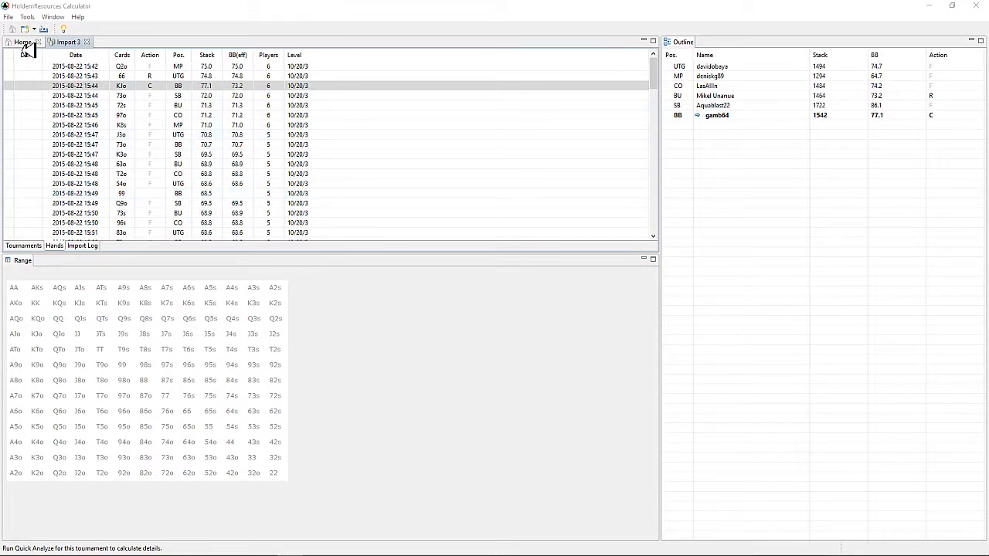
pyautogui.click(25, 44)
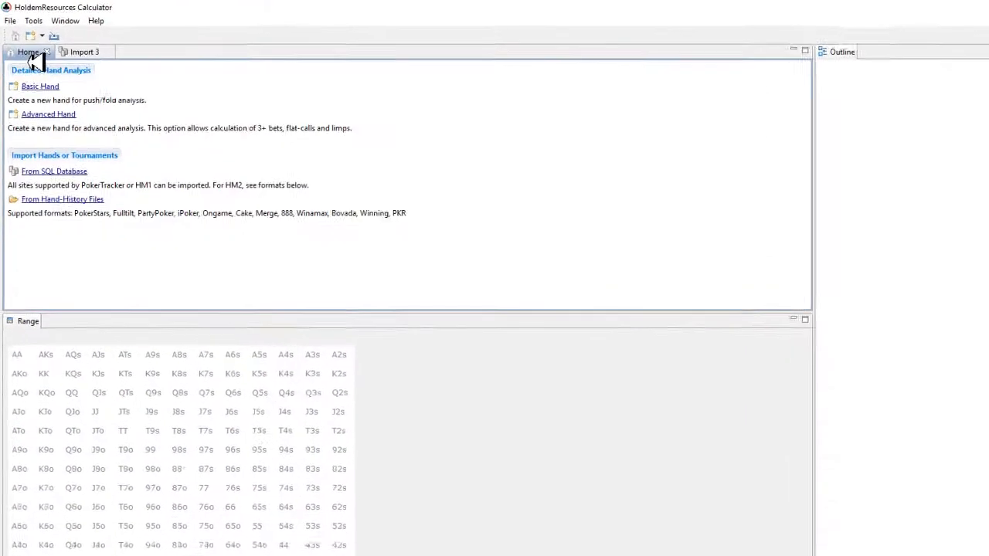
pyautogui.click(89, 56)
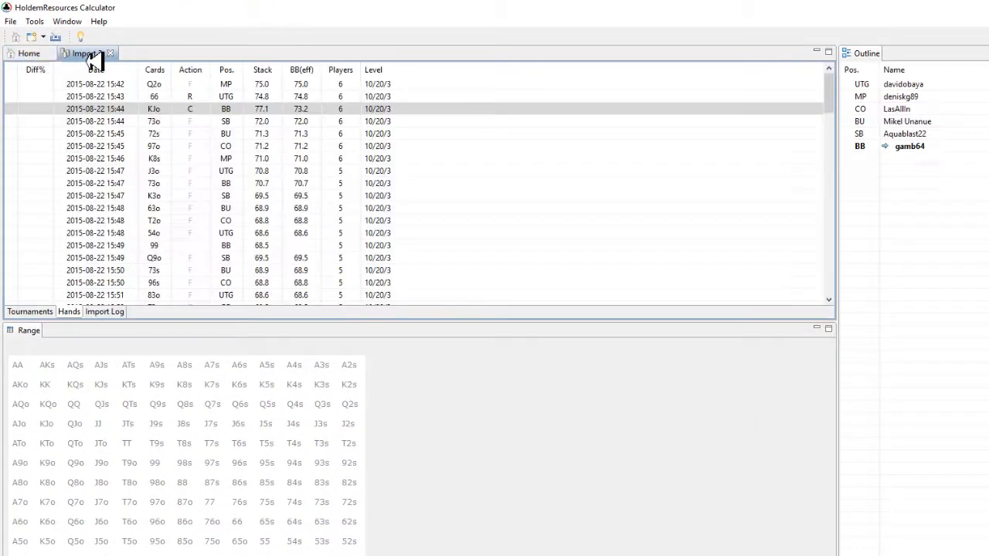
# Create a basic push/fold hand from the nine-player hand shown in the hand viewer, pasting its data from the clipboard, and calculate it
pyautogui.click(31, 54)
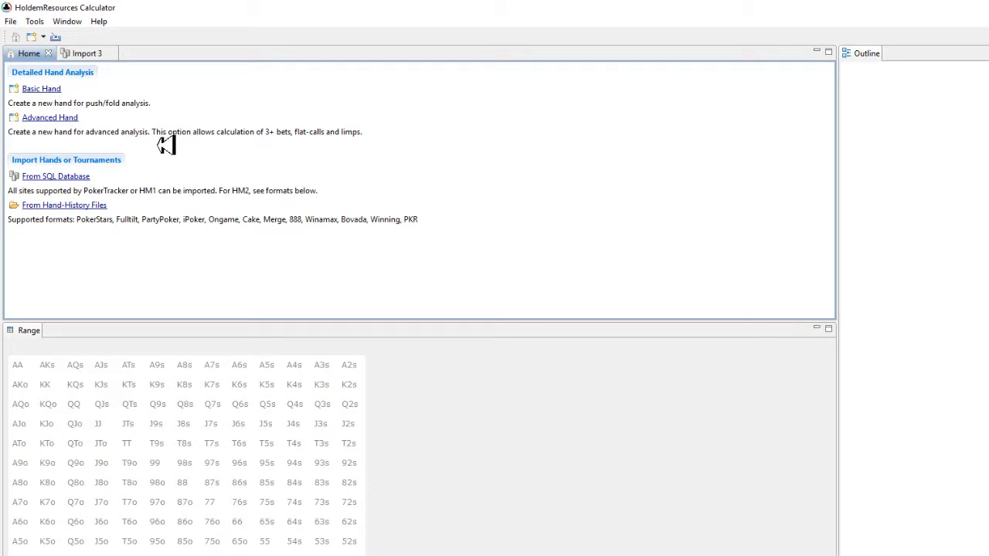
pyautogui.click(55, 90)
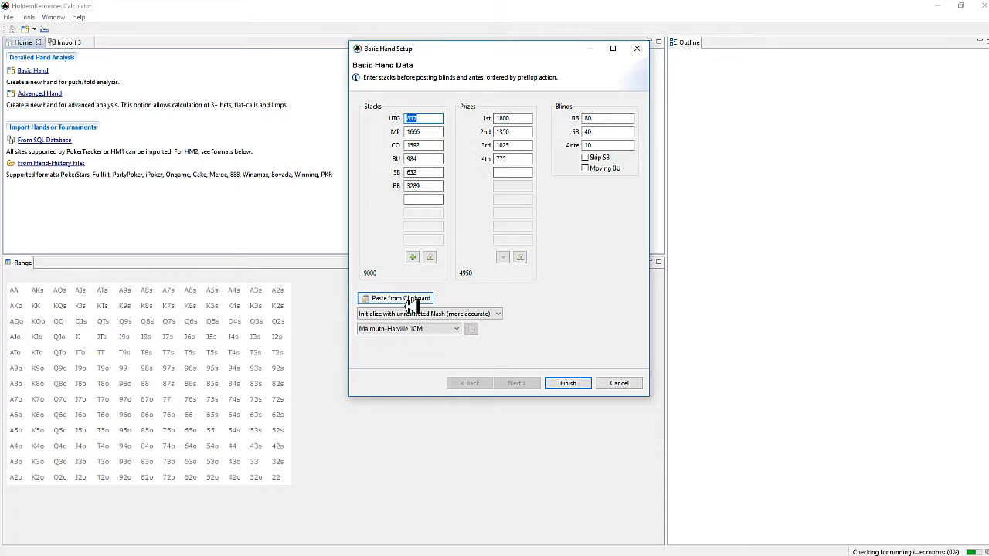
pyautogui.hotkey('alt', 'Tab')
pyautogui.moveTo(971, 206); pyautogui.dragTo(825, 178)
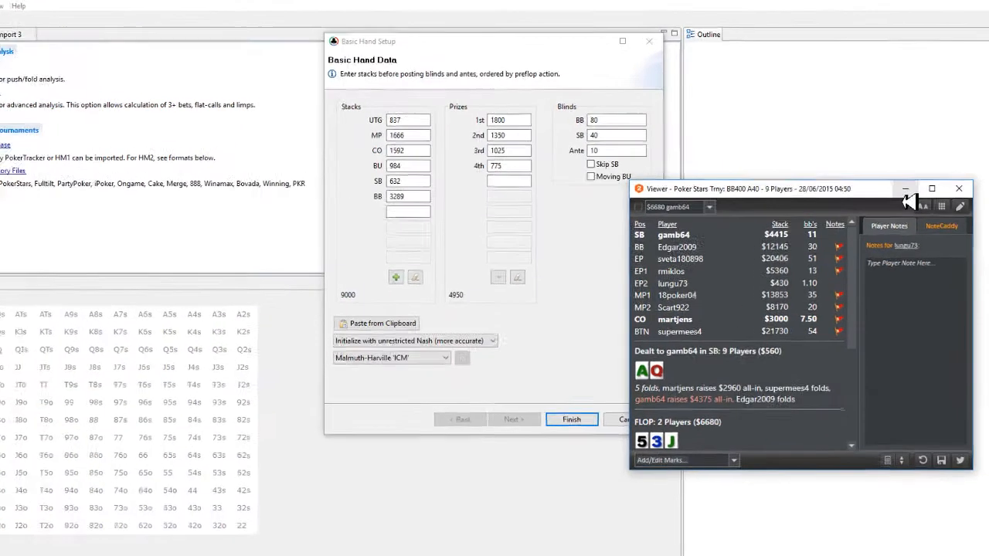
pyautogui.click(863, 178)
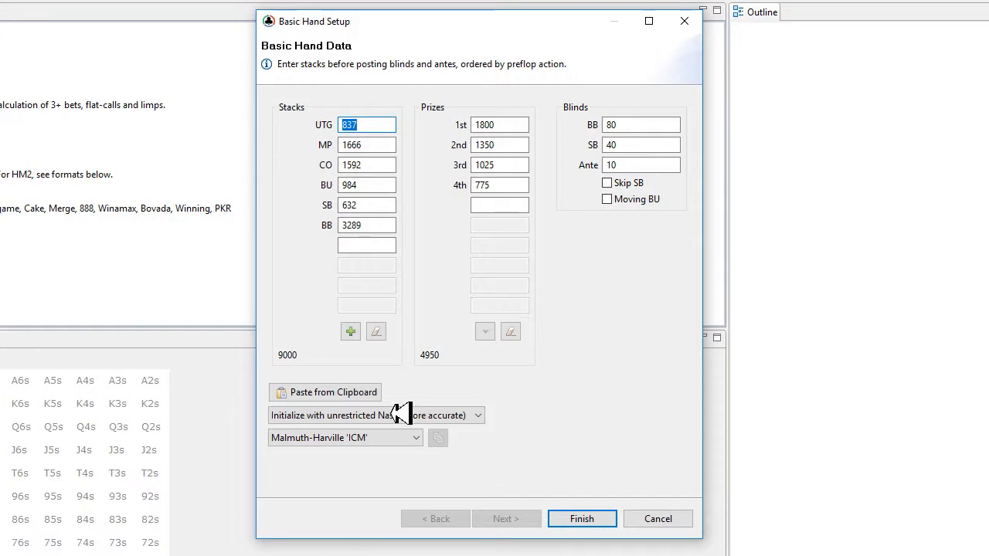
pyautogui.click(364, 396)
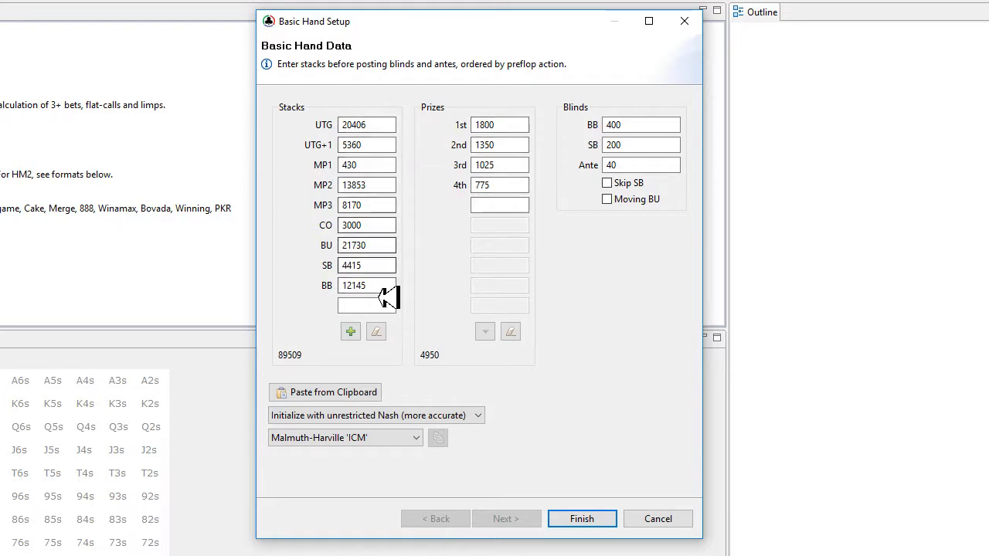
pyautogui.click(579, 525)
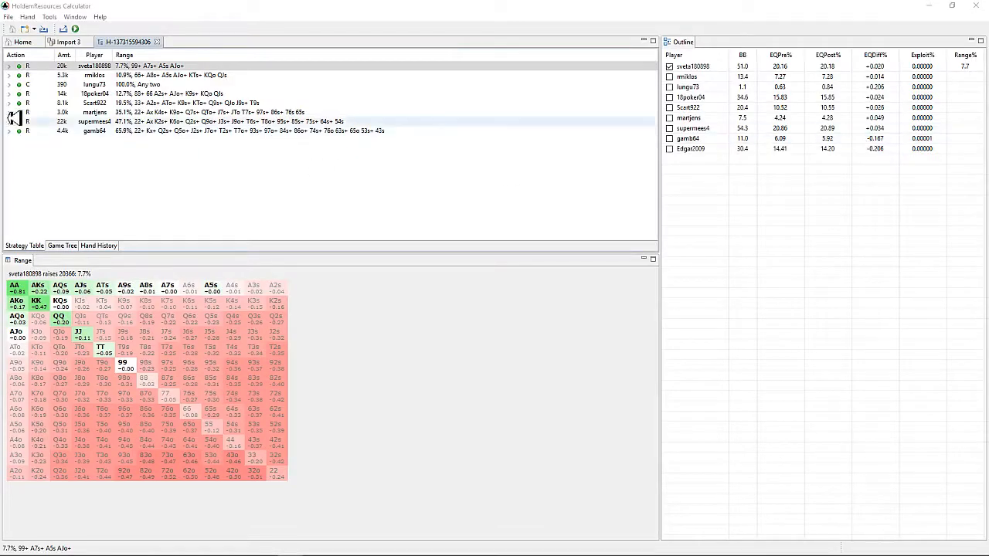
# Start another basic push/fold hand and clear all of its prefilled stacks
pyautogui.click(23, 43)
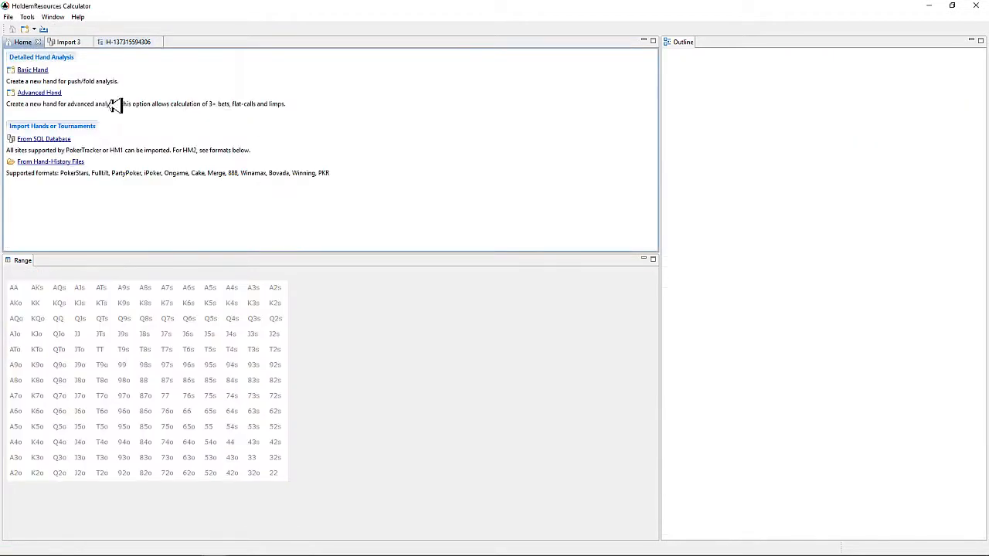
pyautogui.click(41, 71)
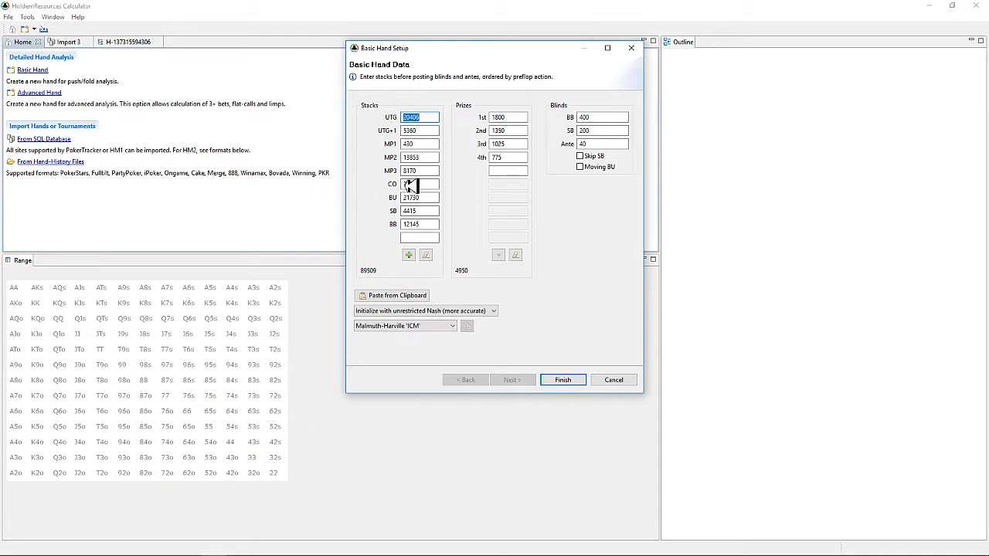
pyautogui.click(428, 257)
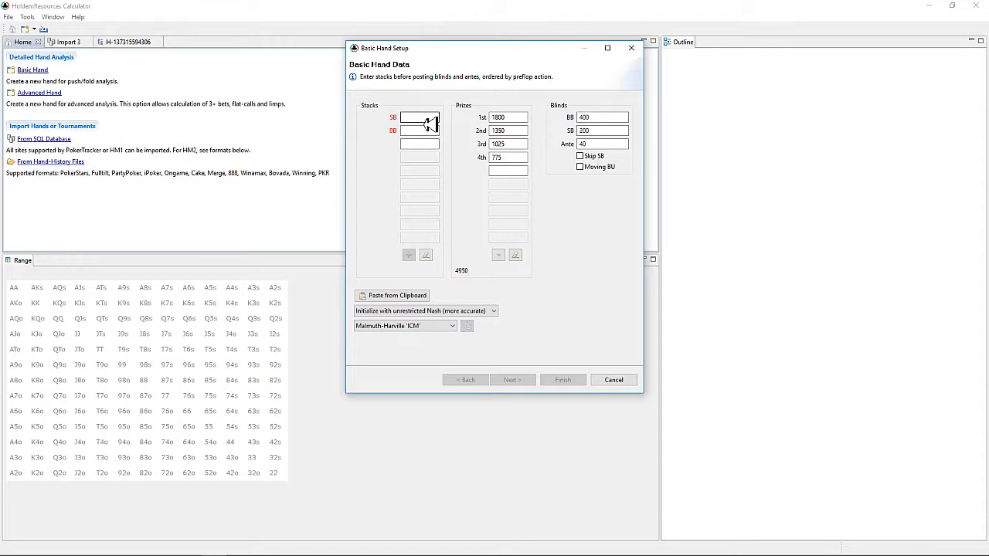
# Enter a stack of 555 for each of five players in the new basic hand, and go over its prize and blind fields
pyautogui.write('555')
pyautogui.click(420, 132)
pyautogui.write('555')
pyautogui.click(423, 146)
pyautogui.write('555')
pyautogui.click(420, 160)
pyautogui.write('555')
pyautogui.click(423, 170)
pyautogui.write('555')
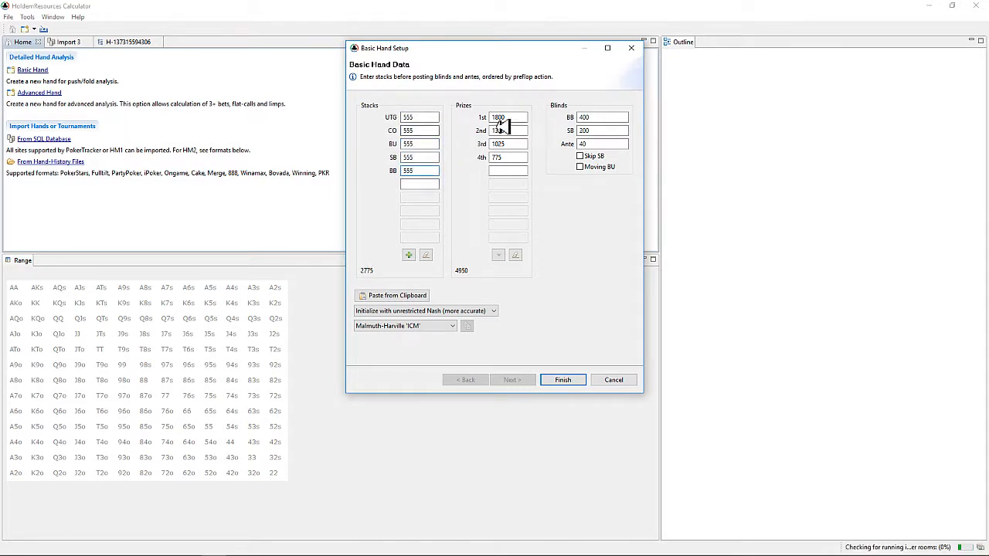
pyautogui.click(516, 119)
pyautogui.click(602, 119)
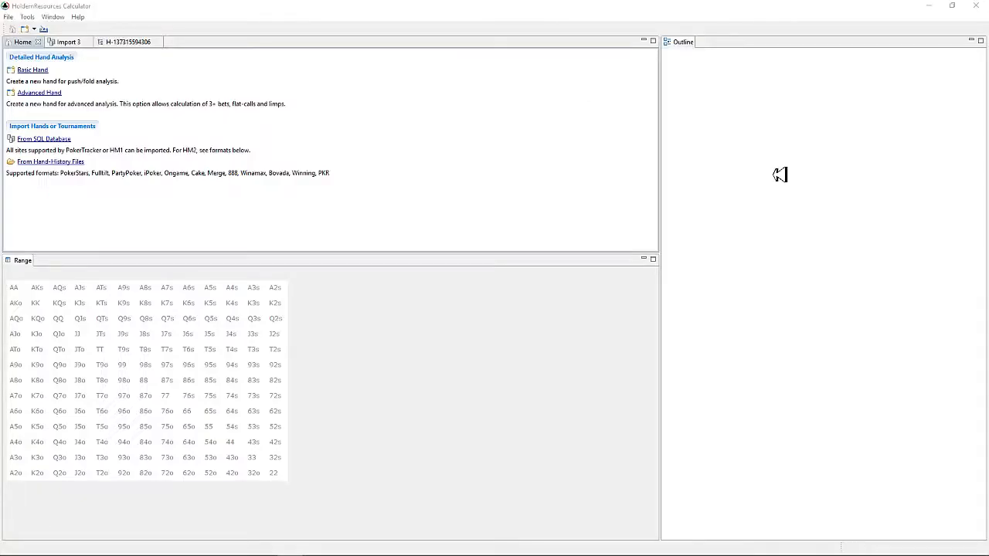
# In the calculated nine-player hand, examine the ranges with which the other players call the UTG player's 20k all-in raise
pyautogui.click(130, 43)
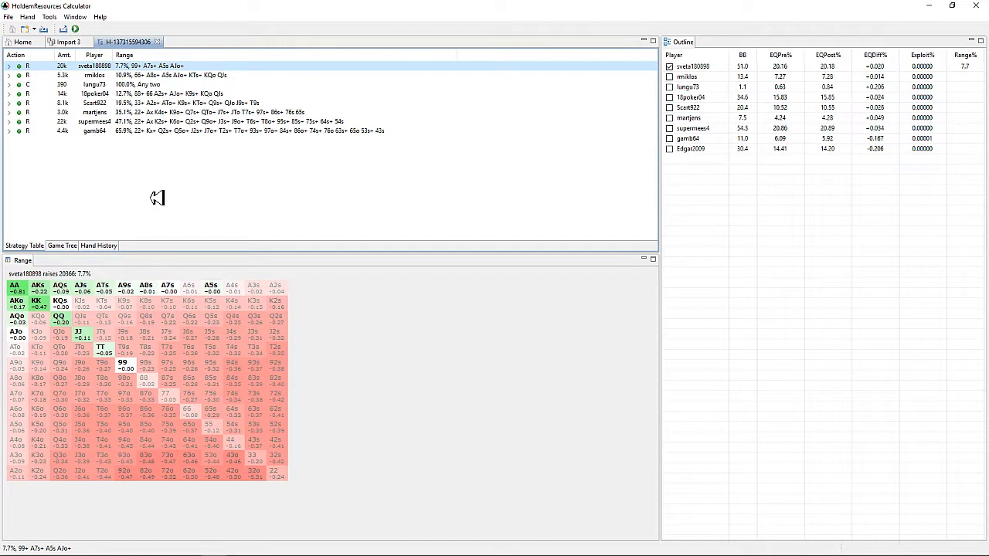
pyautogui.click(10, 66)
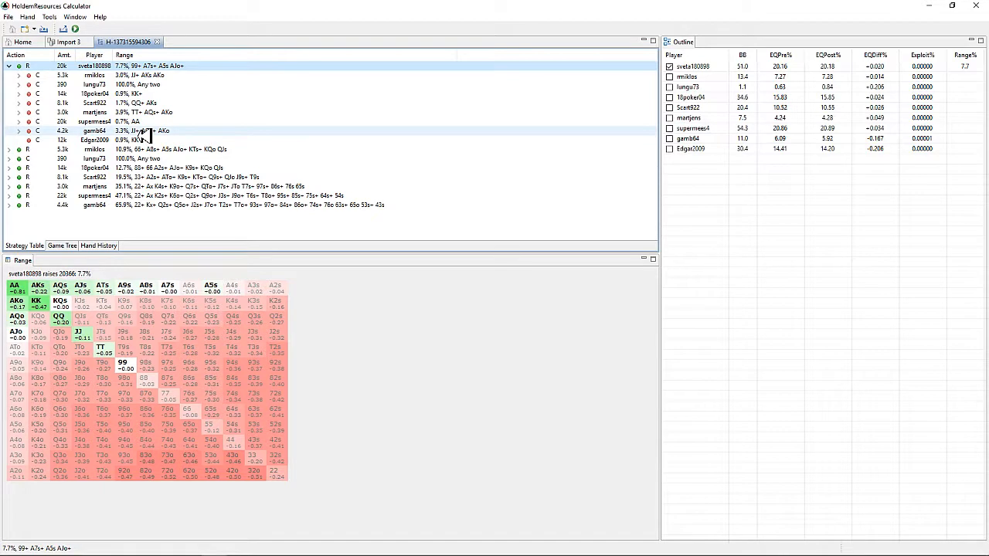
pyautogui.click(133, 76)
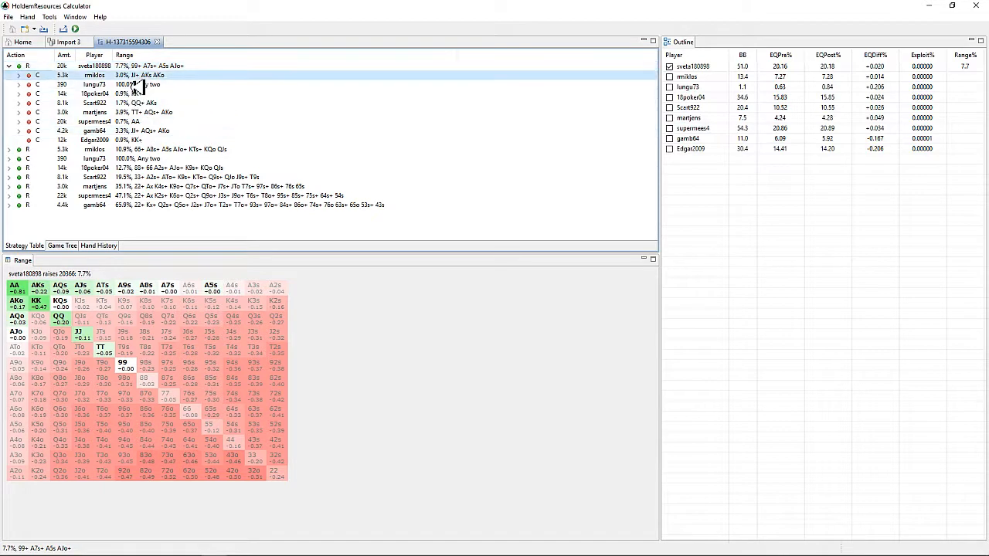
pyautogui.click(130, 86)
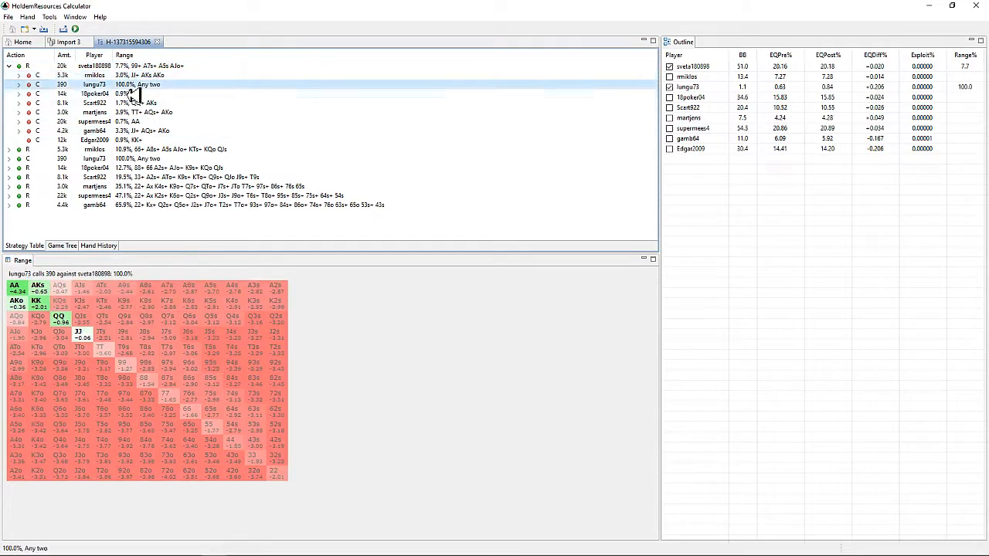
pyautogui.click(132, 95)
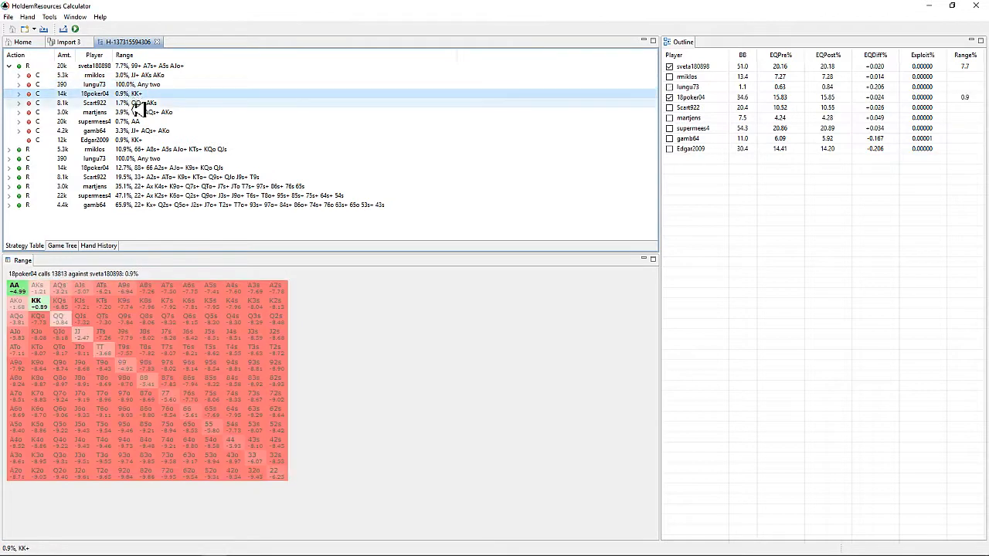
pyautogui.click(10, 66)
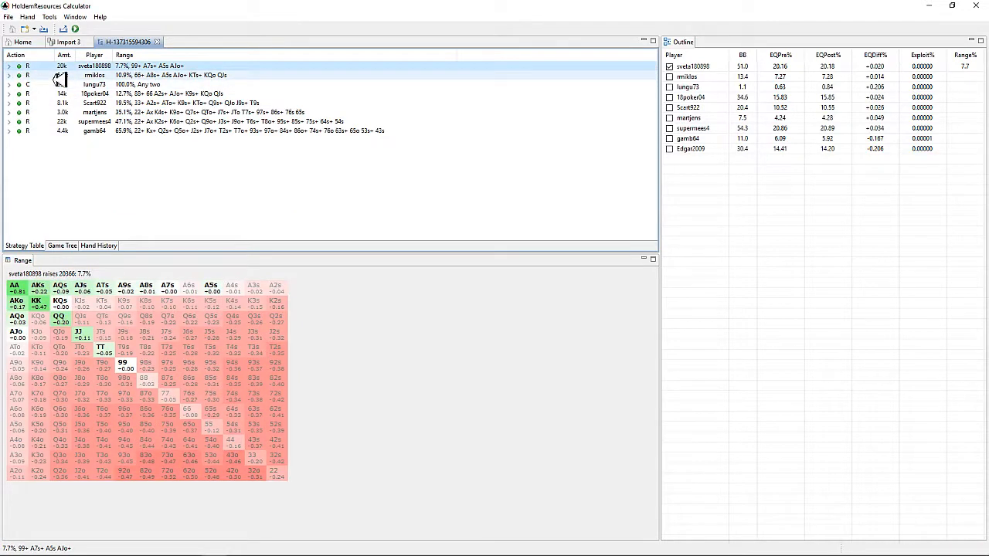
# In the nine-player hand, examine the ranges facing UTG+1's 5.3k raise, including those after MP1 calls 390
pyautogui.click(9, 75)
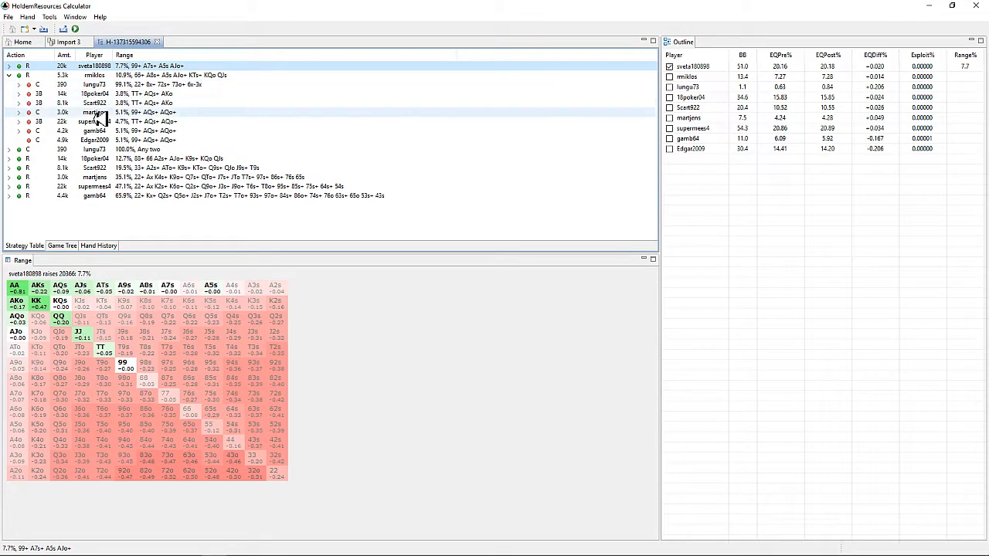
pyautogui.click(20, 85)
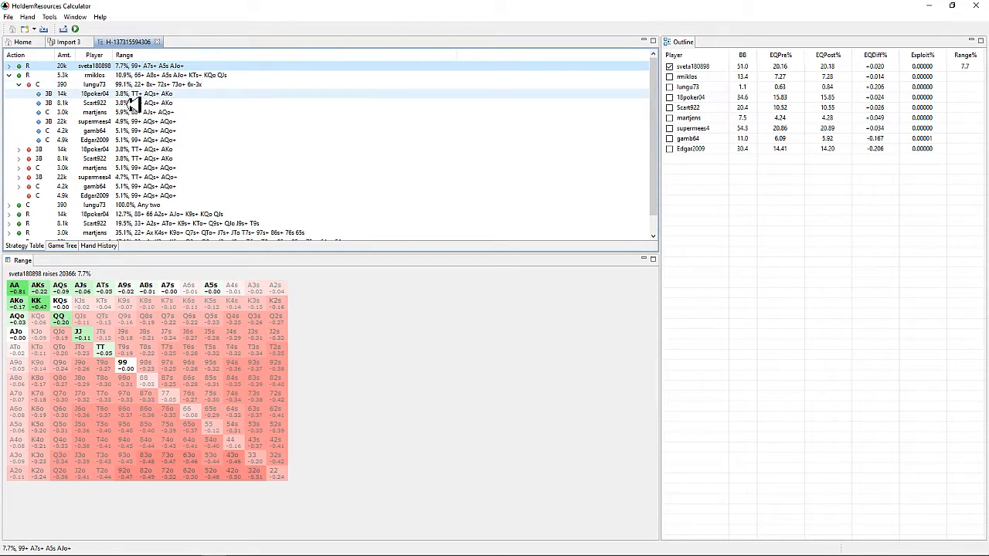
pyautogui.click(20, 85)
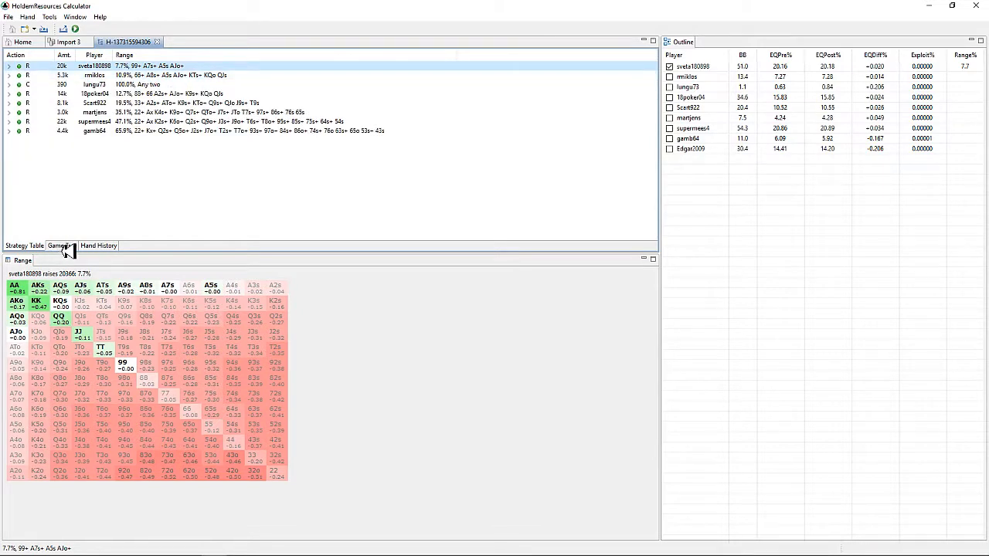
# View the calculated nine-player hand's game tree and its original hand history text
pyautogui.click(68, 249)
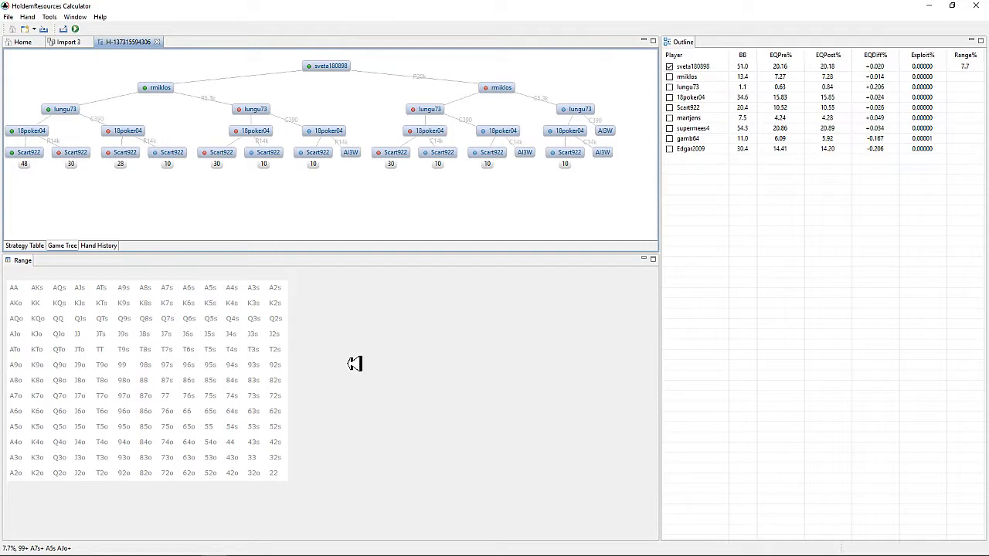
pyautogui.click(99, 245)
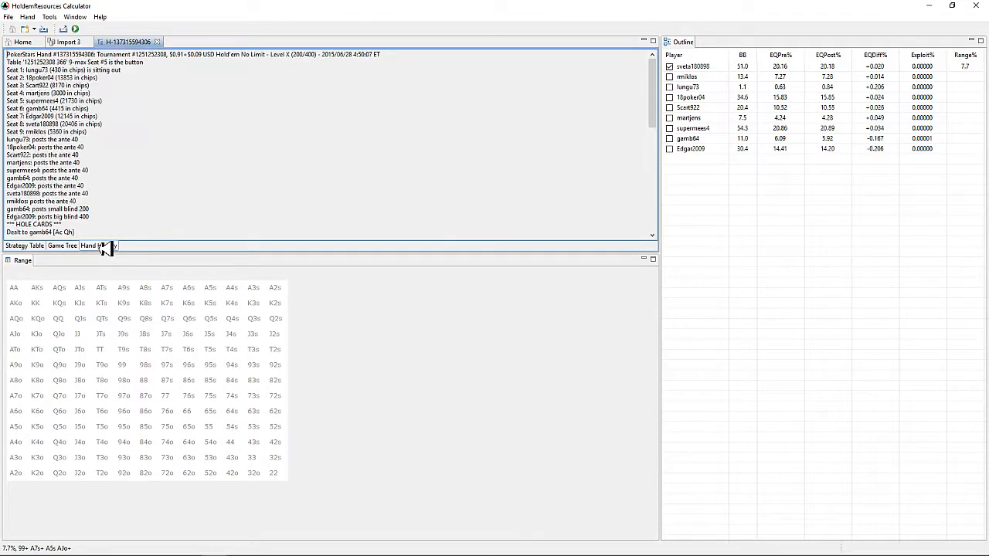
pyautogui.click(24, 247)
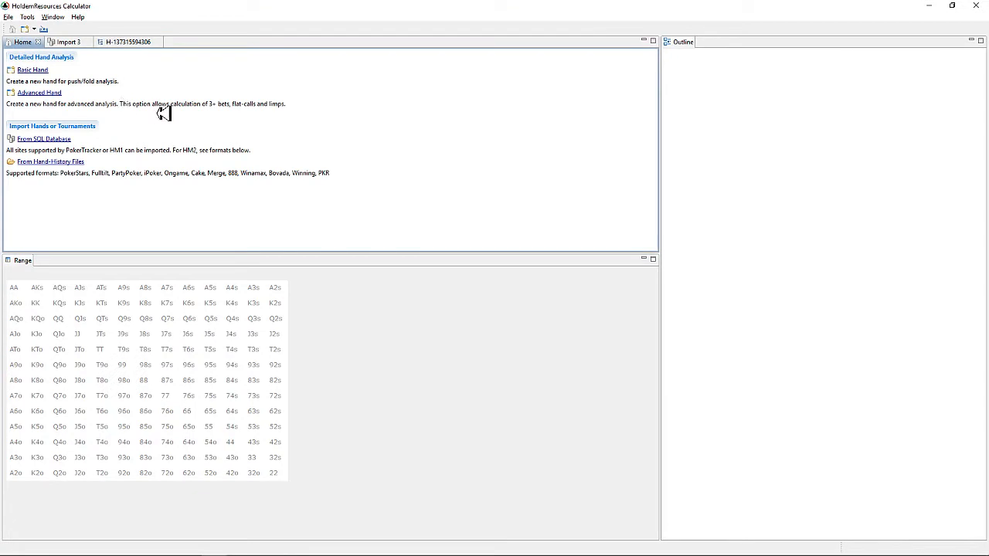
# Start an advanced hand, keeping its prefilled stacks, prizes and blinds, and proceed to the betting setup
pyautogui.click(44, 95)
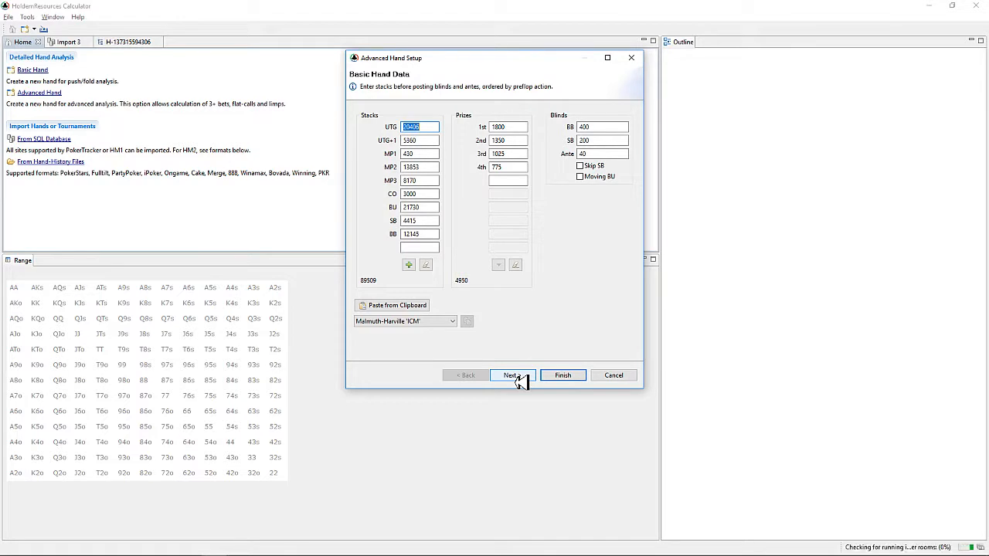
pyautogui.click(514, 377)
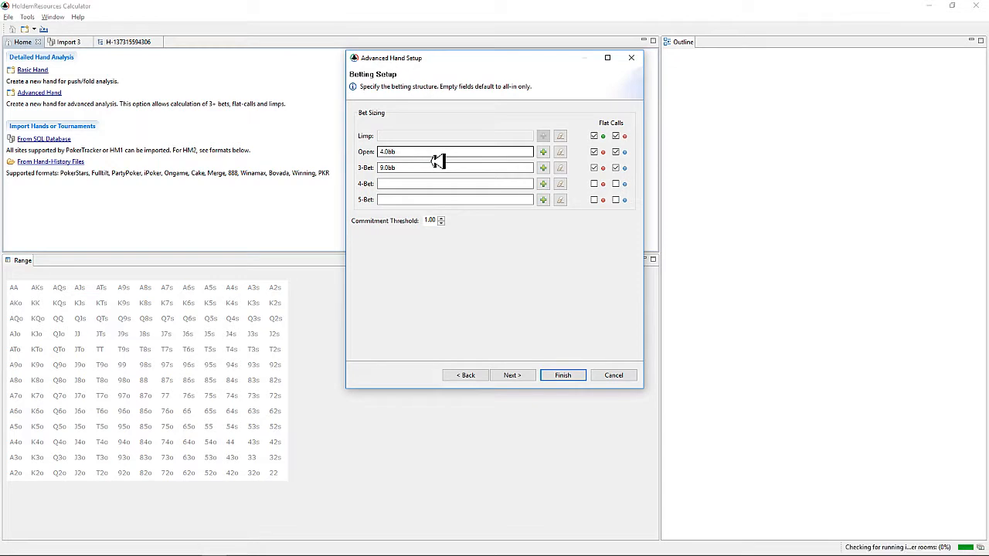
# Add a second open sizing of 2bb to the advanced hand's betting setup
pyautogui.click(543, 152)
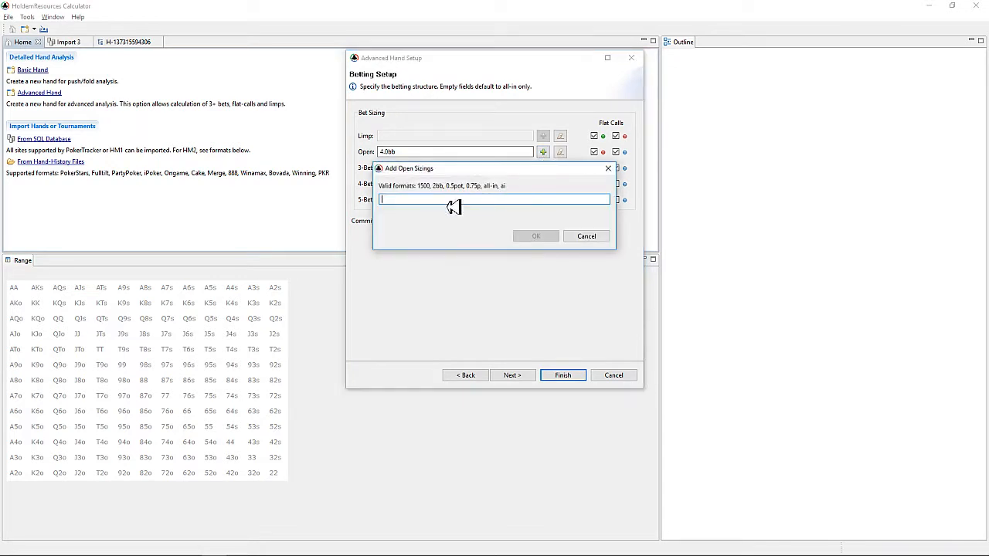
pyautogui.write('2bb')
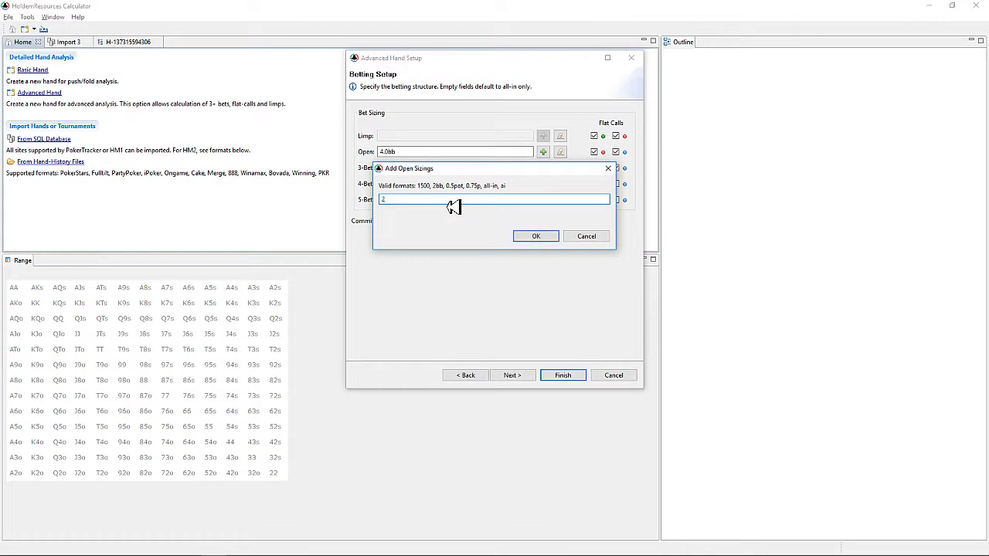
pyautogui.click(529, 236)
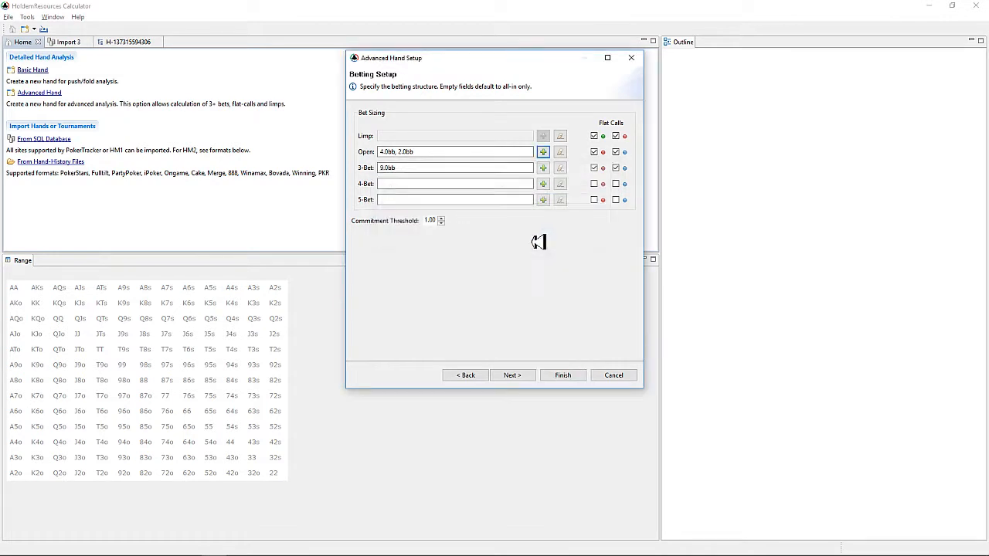
# Replace the open sizings with a single 3.0bb and enable both flat-call options for opens
pyautogui.click(560, 152)
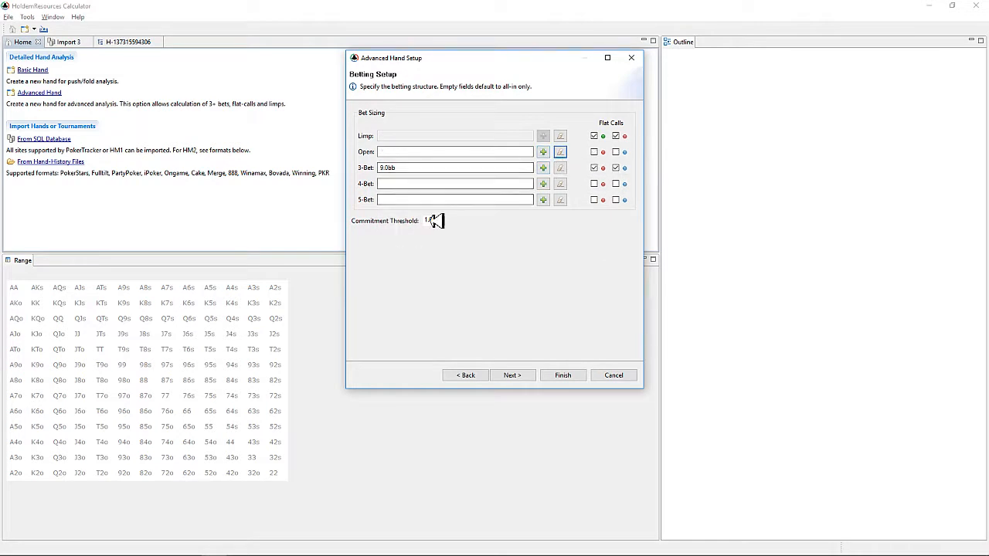
pyautogui.click(427, 154)
pyautogui.write('3.0b')
pyautogui.write('bb')
pyautogui.click(432, 170)
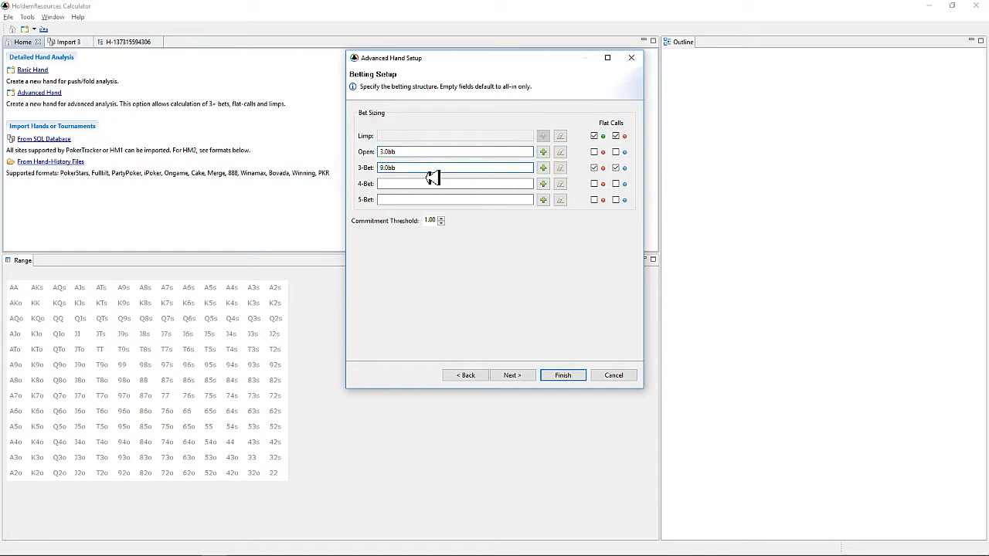
pyautogui.click(594, 152)
pyautogui.click(616, 152)
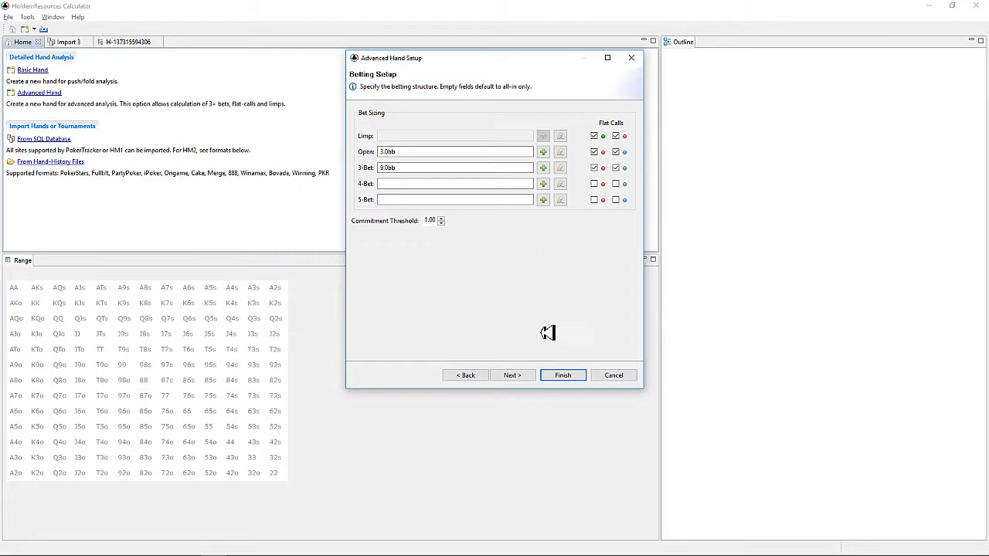
# Restrict the spot by folding the six players from UTG through CO, and create the advanced hand
pyautogui.click(514, 375)
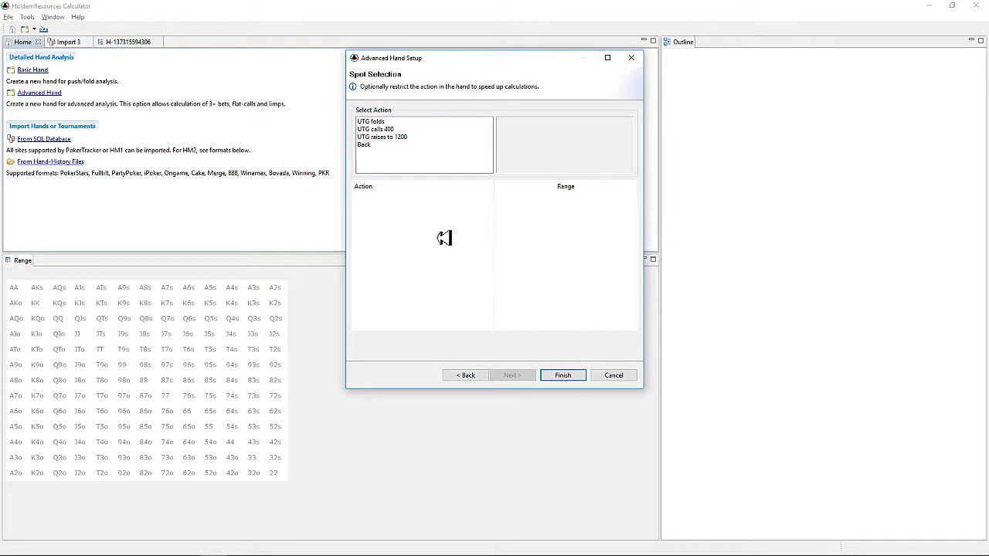
pyautogui.click(378, 122)
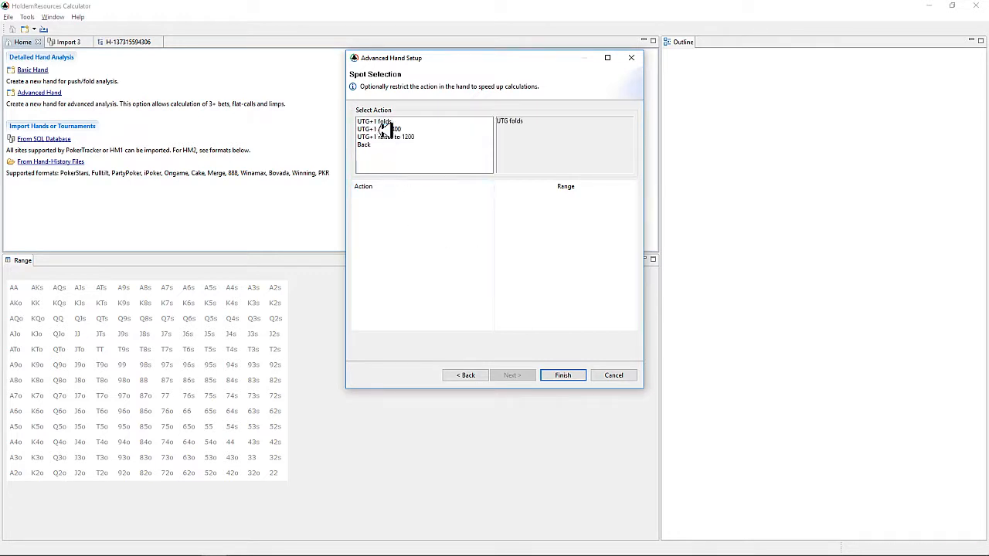
pyautogui.click(382, 123)
pyautogui.click(374, 122)
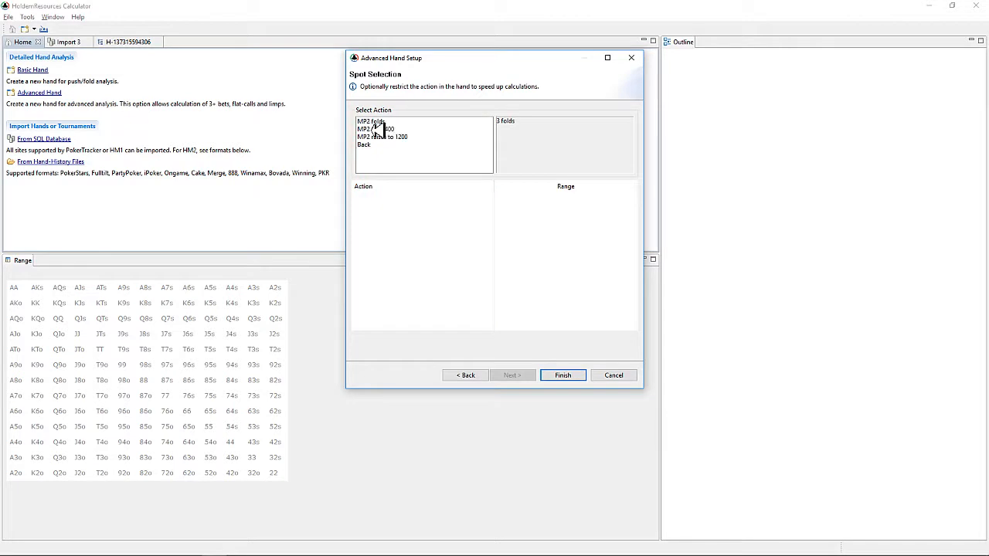
pyautogui.click(377, 122)
pyautogui.click(379, 123)
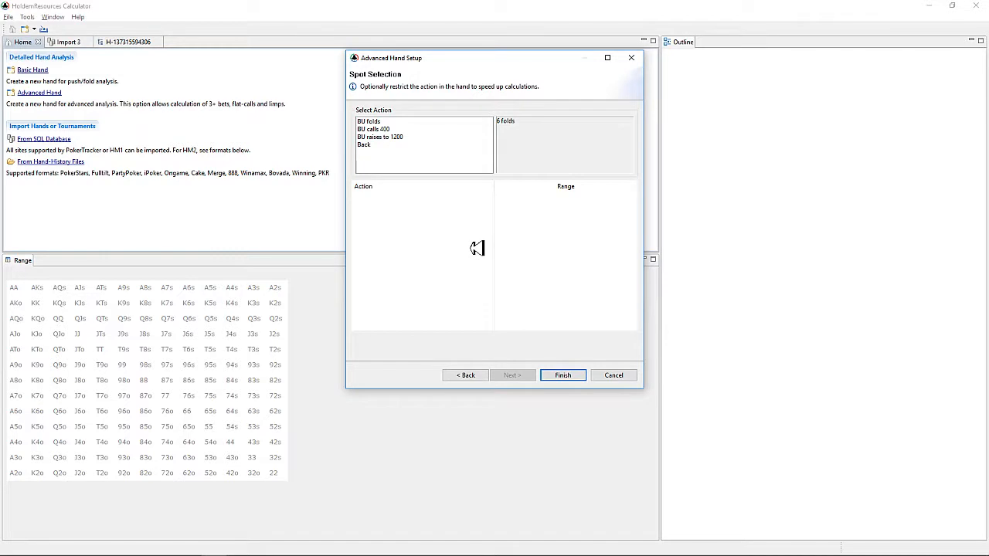
pyautogui.click(571, 384)
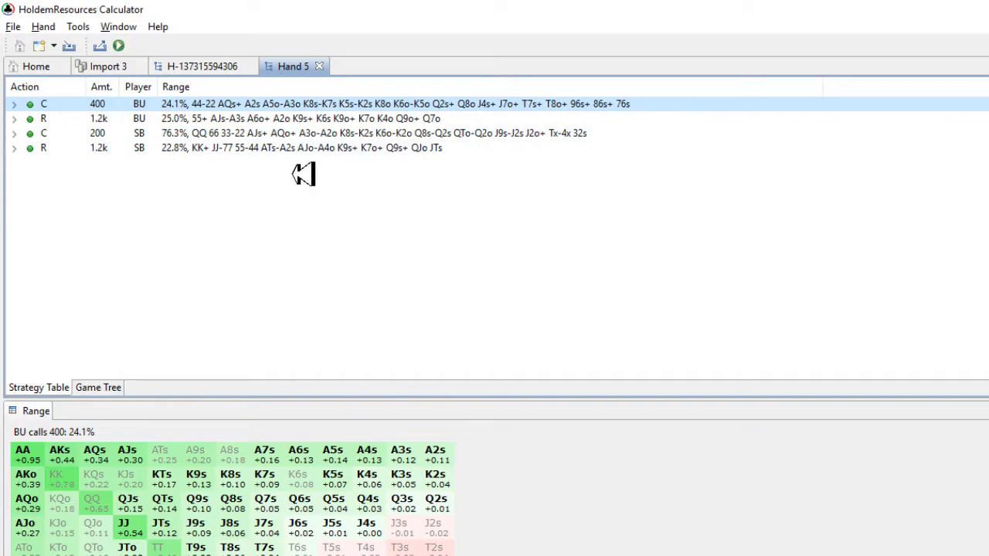
# Examine the button's 1.2k raising range and the small and big blinds' calling and 3-betting ranges against it
pyautogui.click(228, 122)
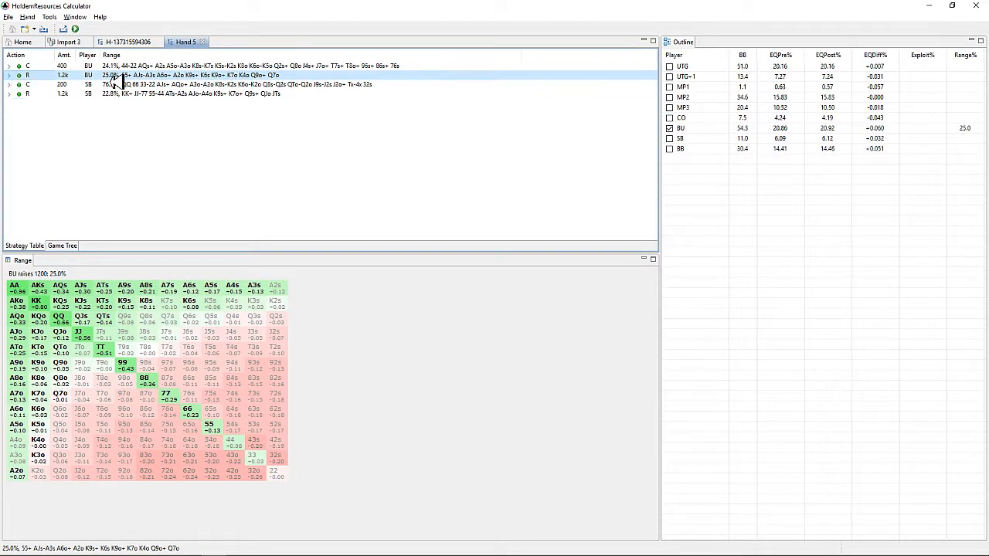
pyautogui.click(10, 75)
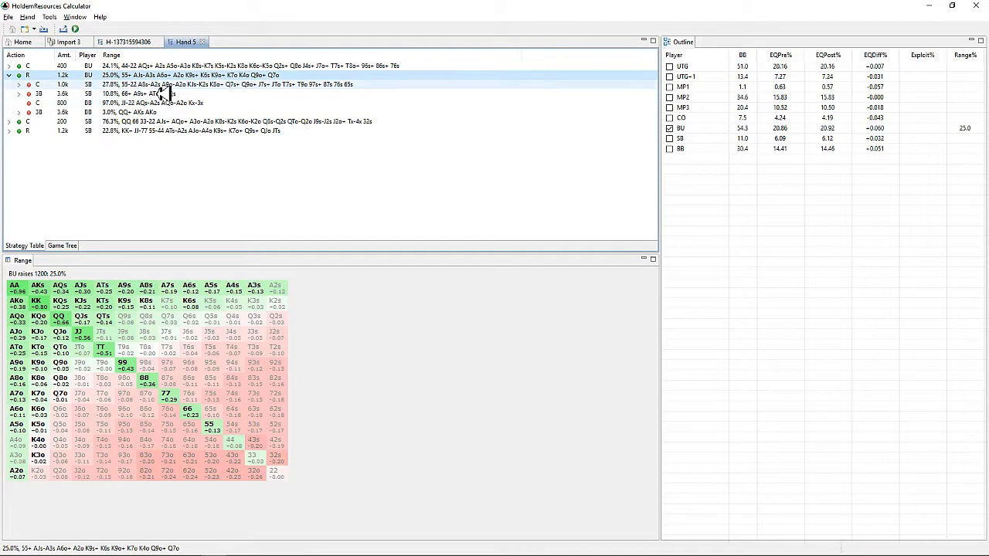
pyautogui.press('Down')
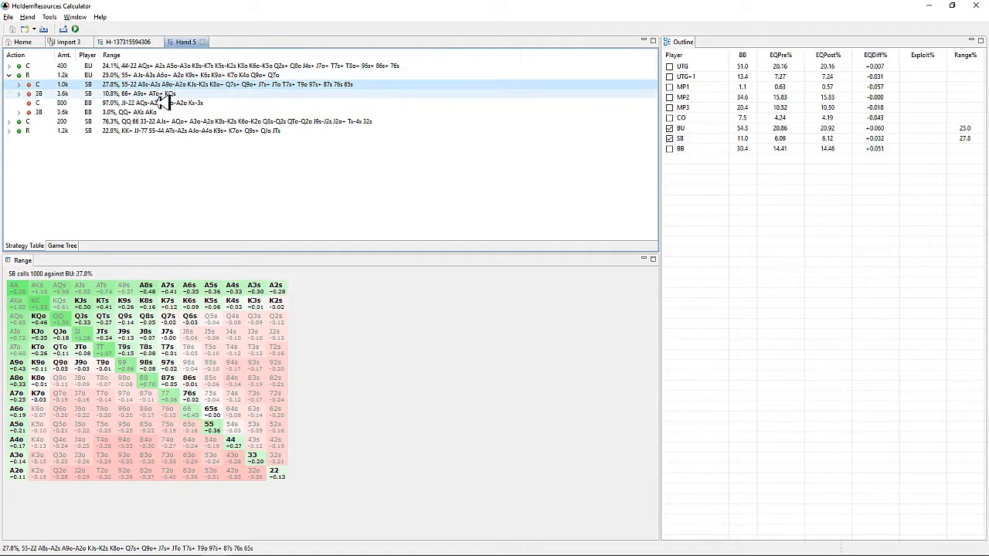
pyautogui.click(163, 94)
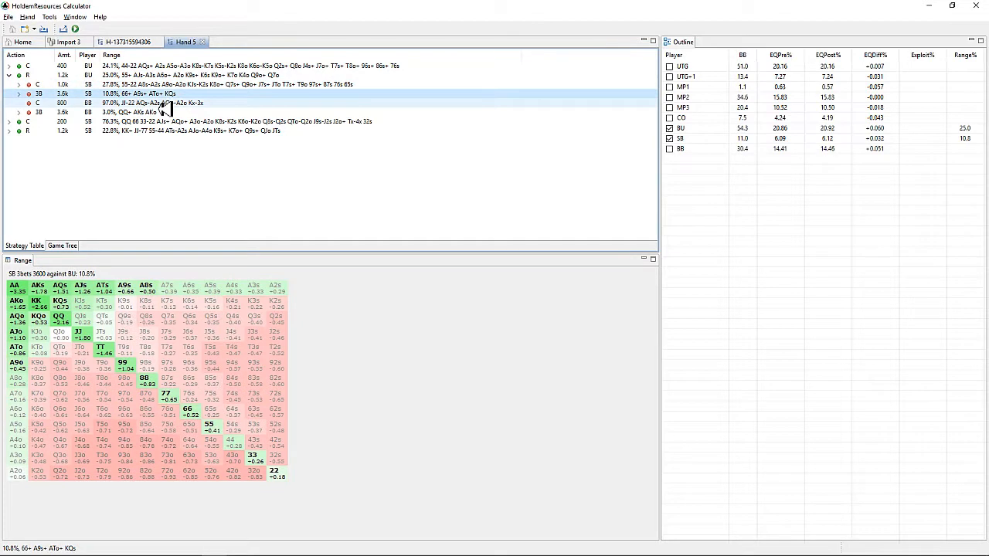
pyautogui.press('Up')
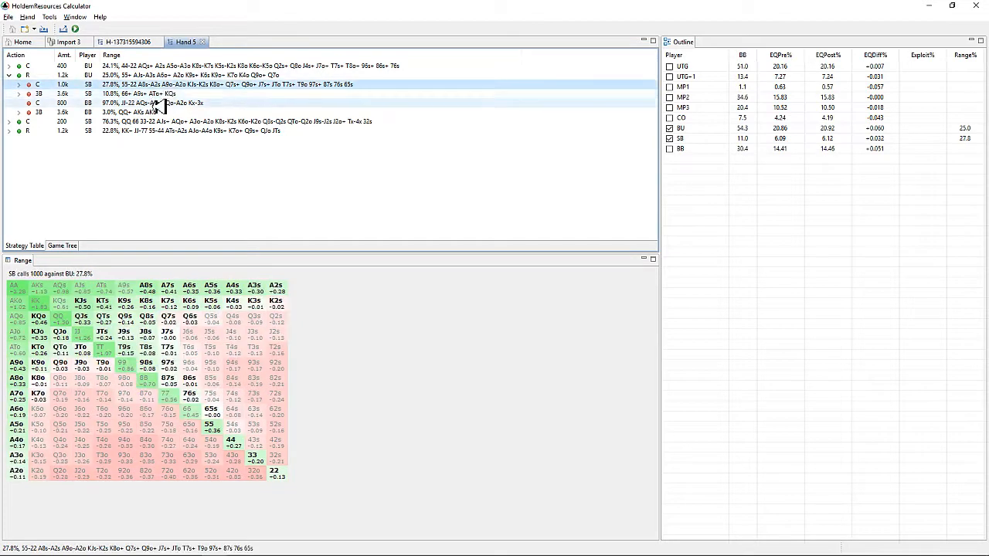
pyautogui.press('Down')
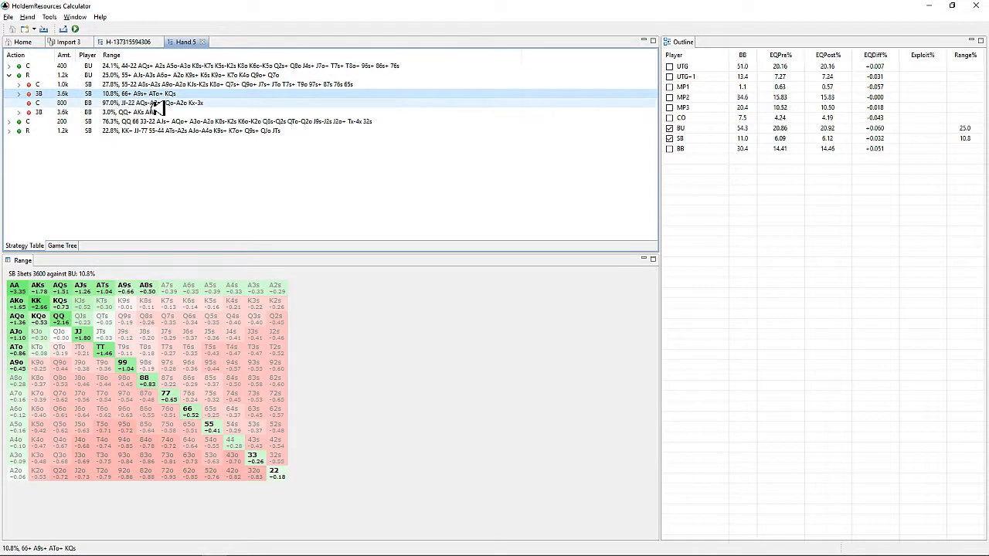
pyautogui.click(159, 106)
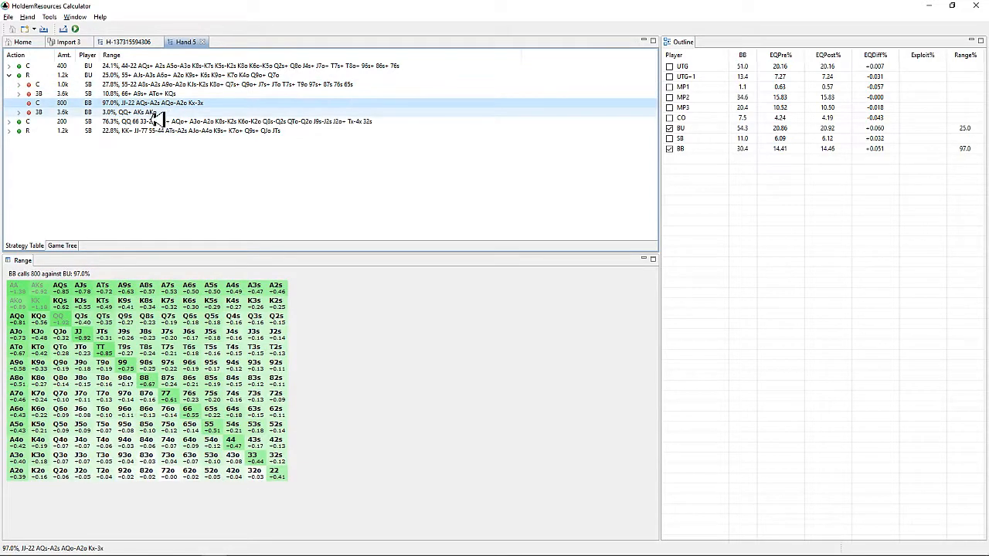
pyautogui.click(158, 115)
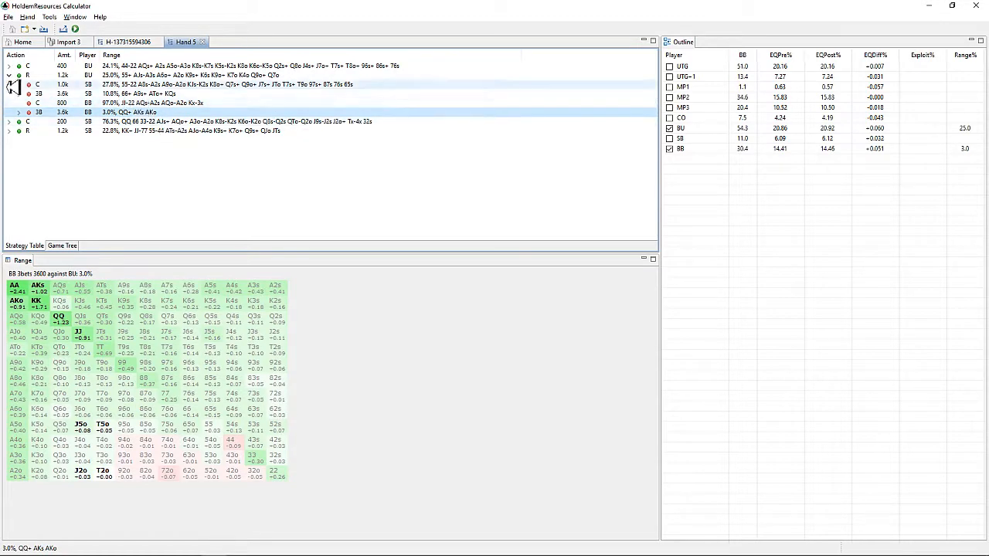
# Examine the big blind's 800 call and 3.6k 3-bet ranges after the small blind calls the button's raise
pyautogui.click(123, 85)
pyautogui.click(19, 84)
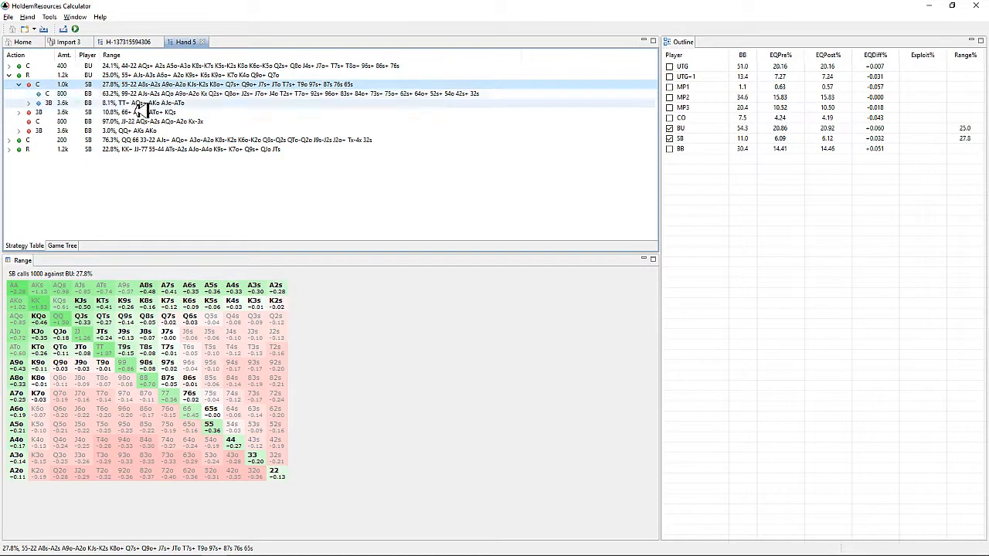
pyautogui.click(161, 96)
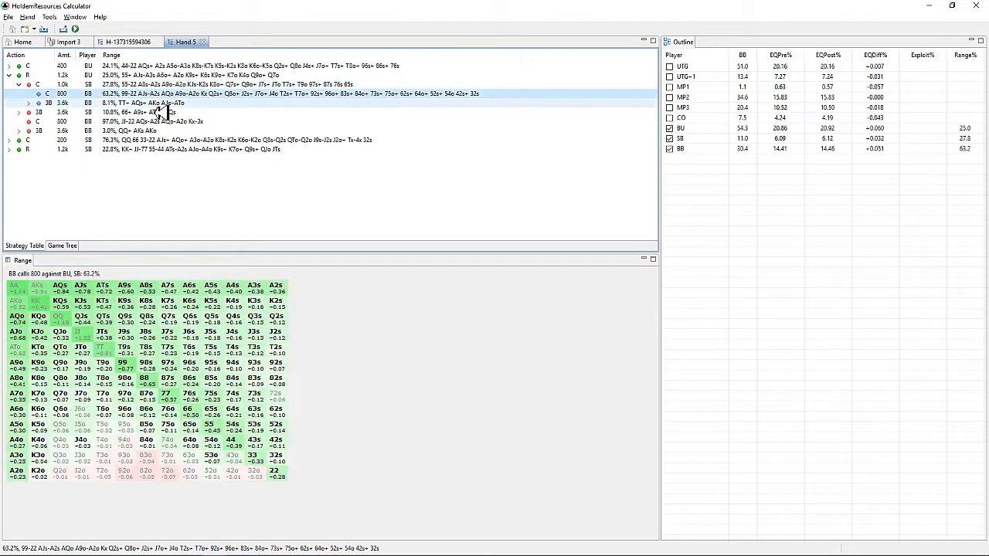
pyautogui.click(159, 104)
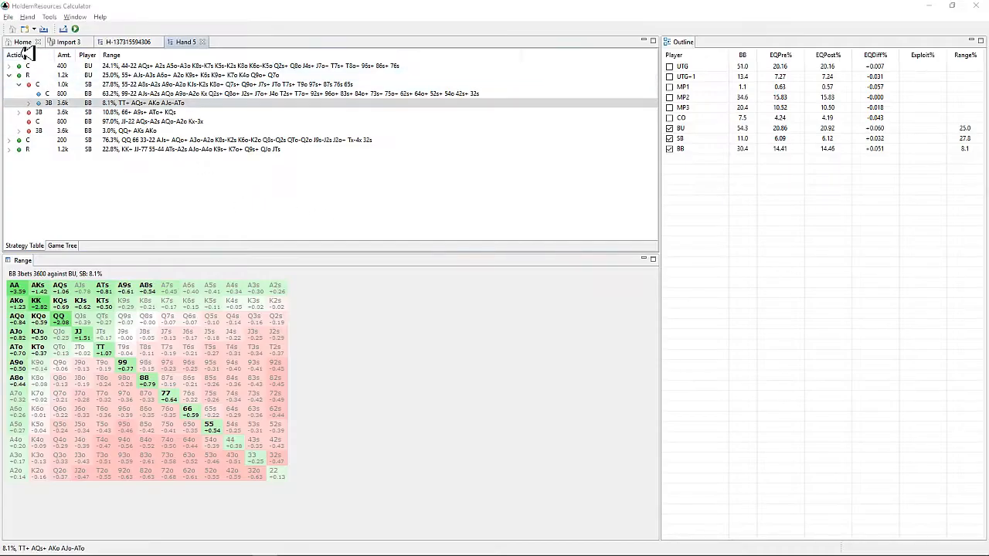
pyautogui.click(23, 42)
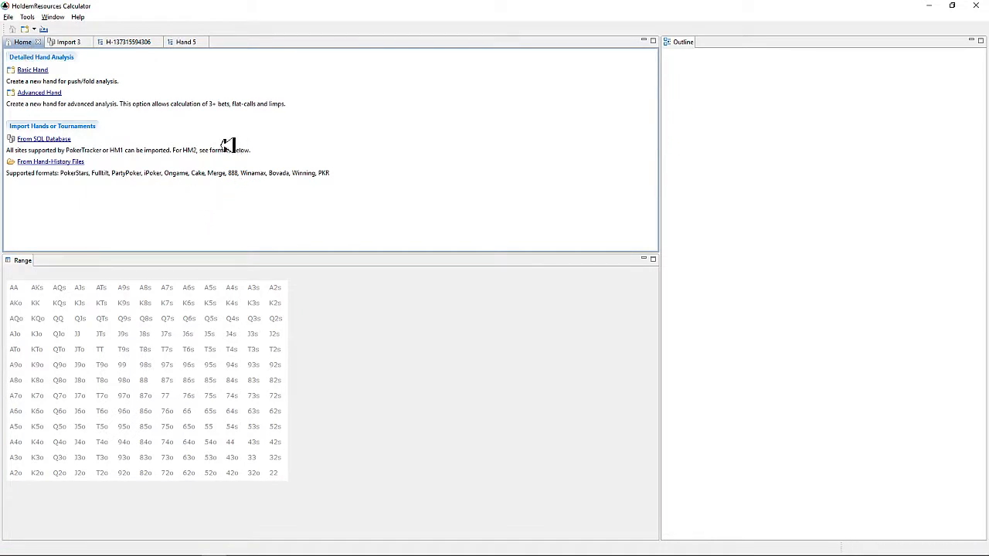
pyautogui.click(29, 32)
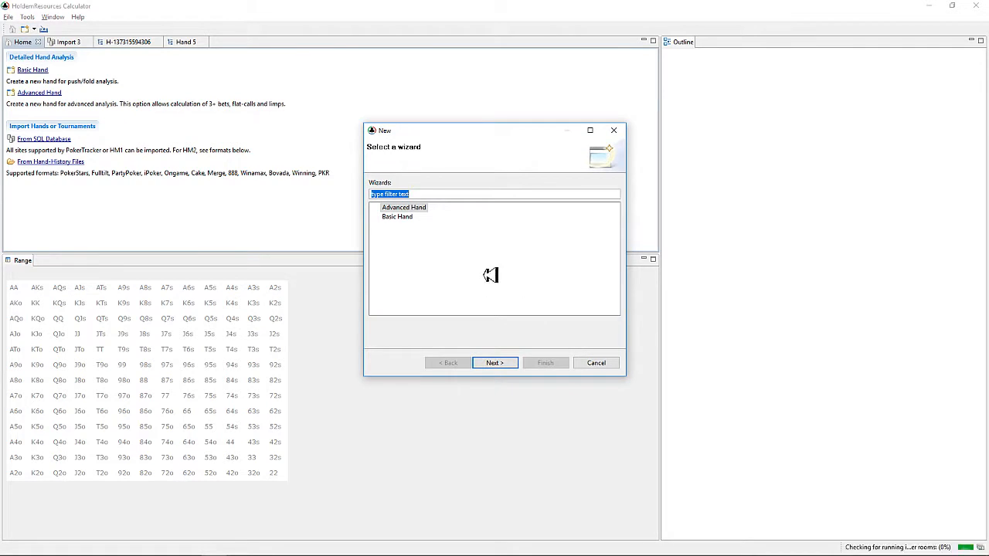
pyautogui.click(607, 368)
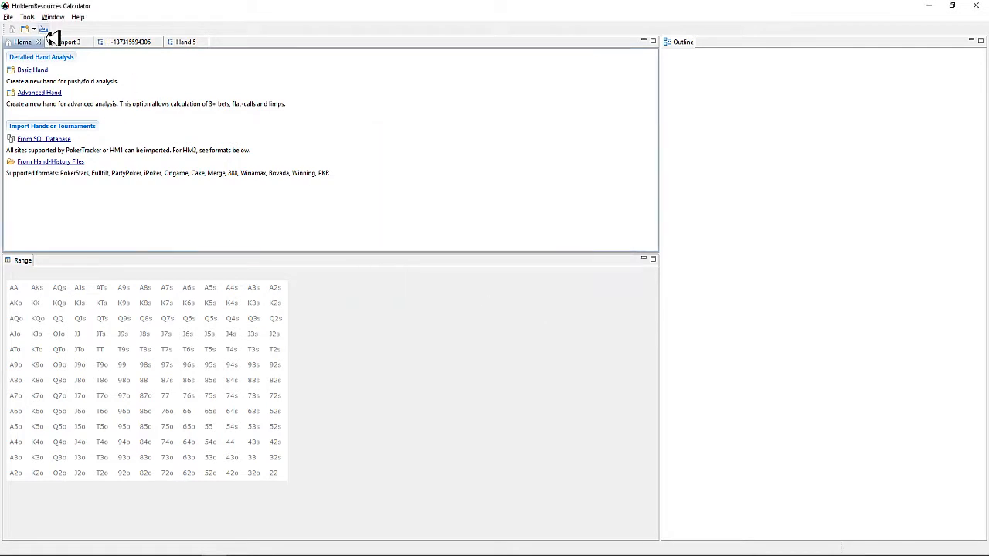
pyautogui.click(9, 17)
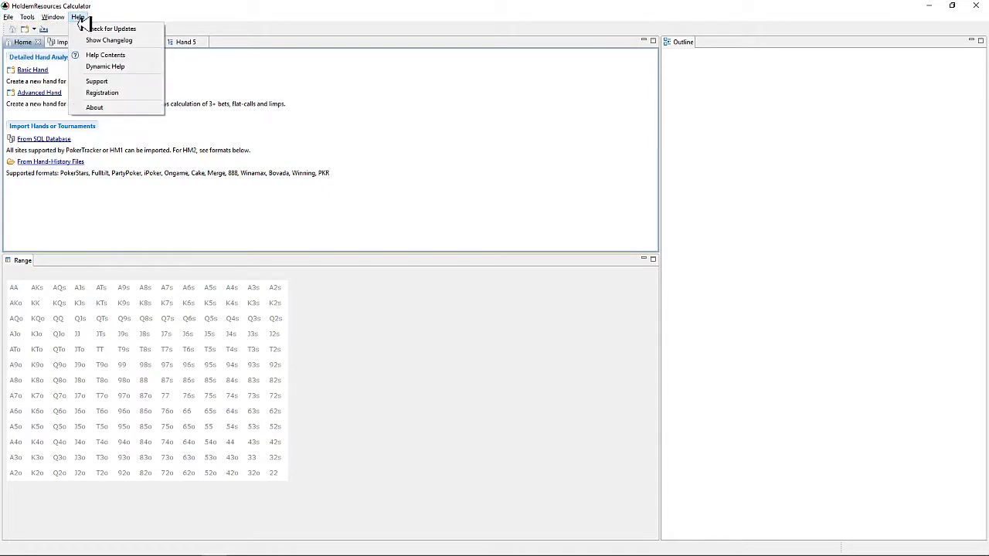
pyautogui.moveTo(81, 19)
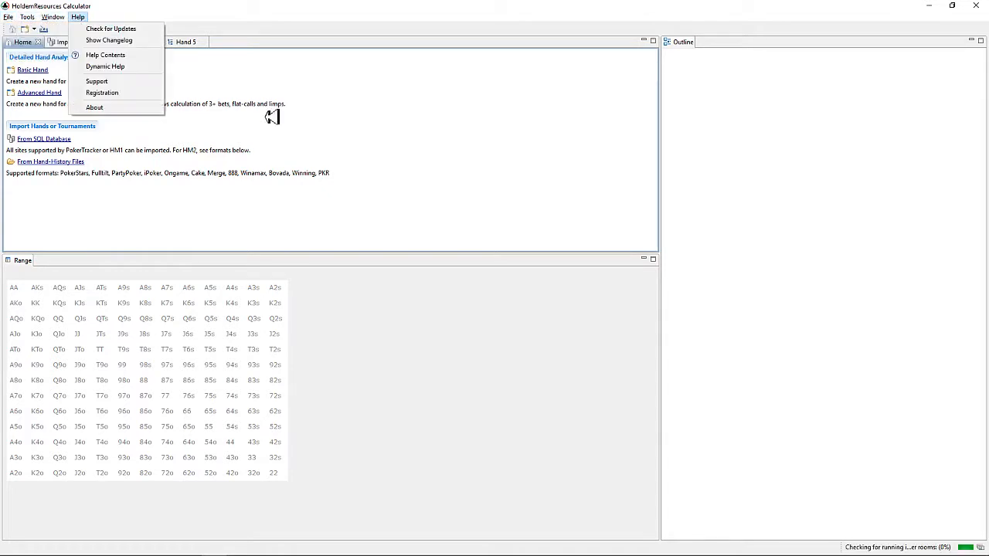
# Return to the imported hand's strategy table, minimize the Outline view, and reopen it as a widened fly-out
pyautogui.click(222, 137)
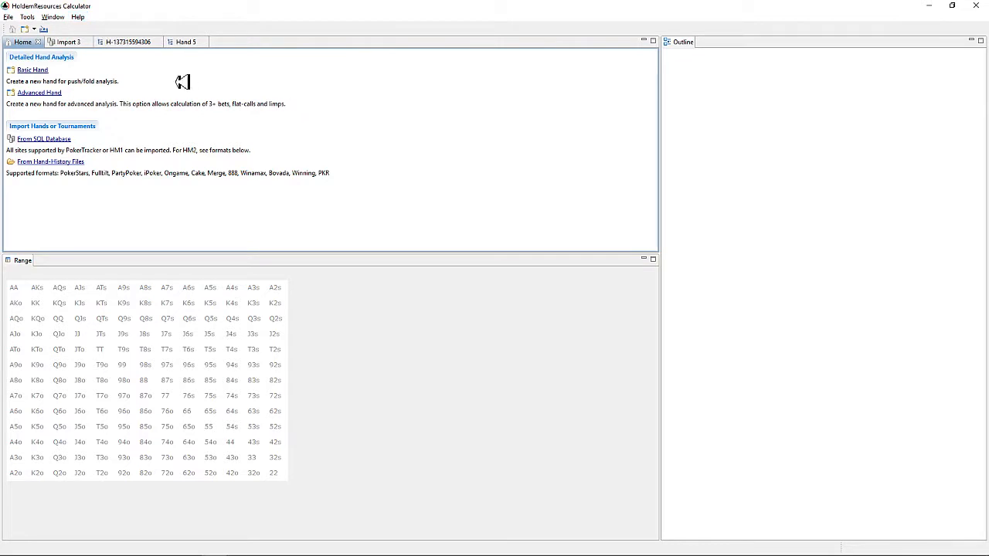
pyautogui.click(122, 43)
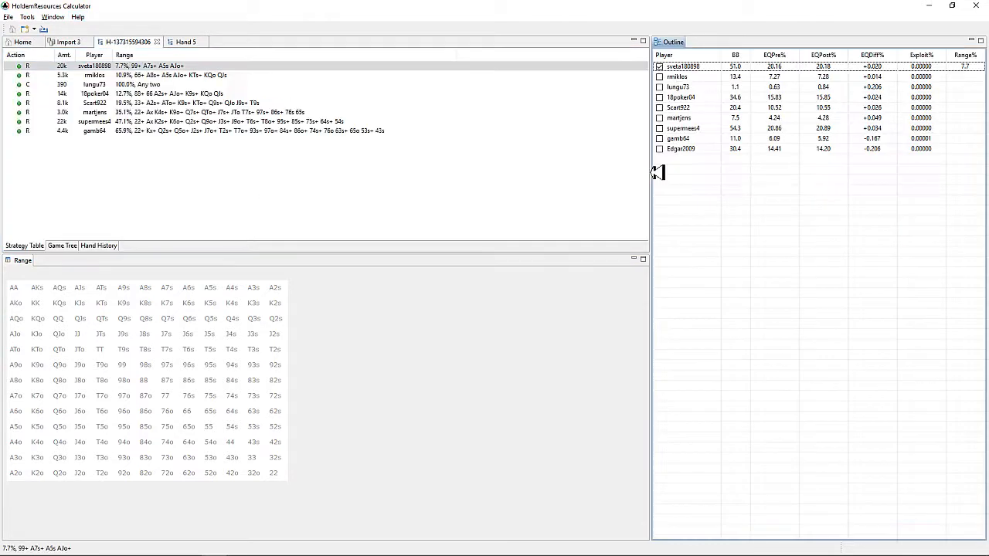
pyautogui.moveTo(653, 170); pyautogui.dragTo(591, 165)
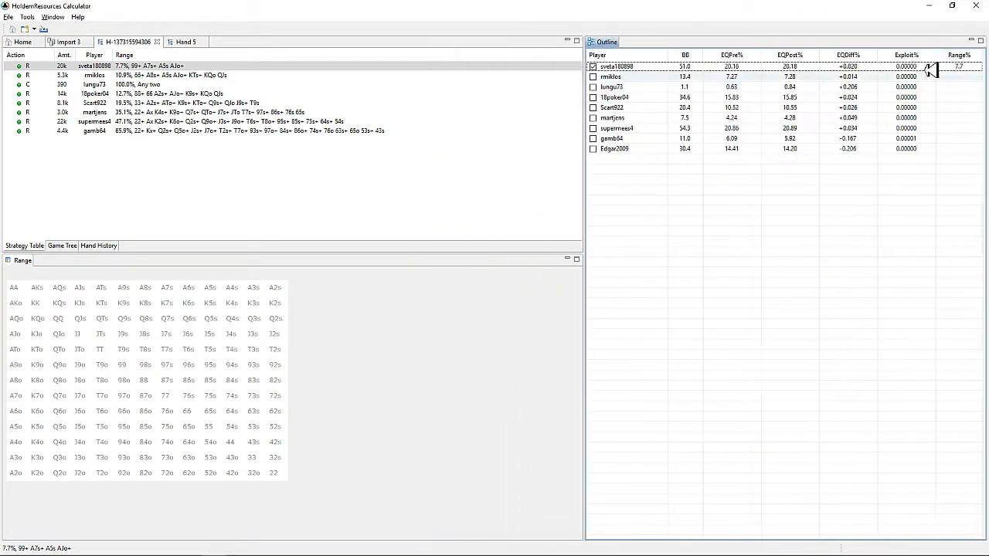
pyautogui.click(970, 40)
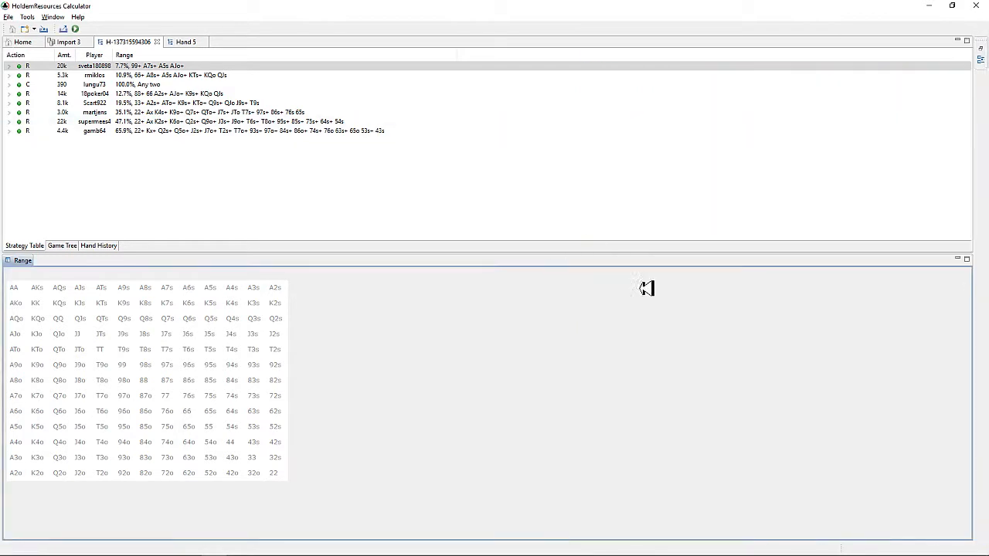
pyautogui.click(982, 66)
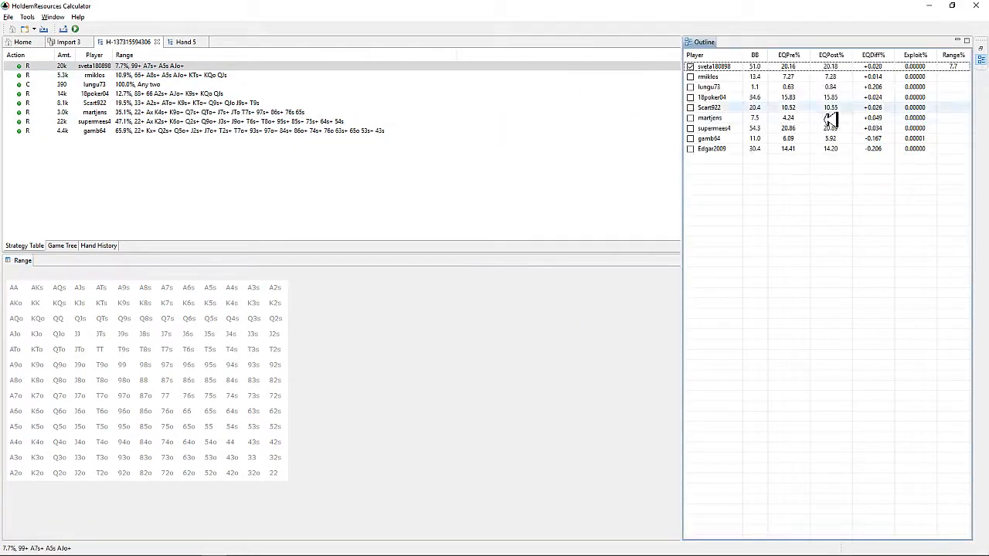
pyautogui.moveTo(689, 186); pyautogui.dragTo(542, 184)
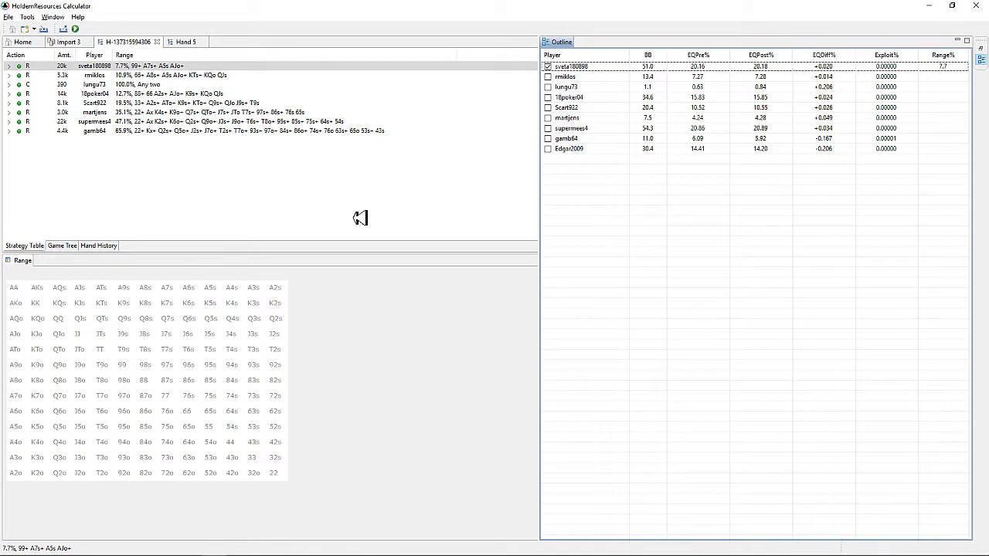
# Examine the 20k, 5.3k, 14k and 22k raising ranges in the hand grid and the players' equity figures in the Outline
pyautogui.click(148, 68)
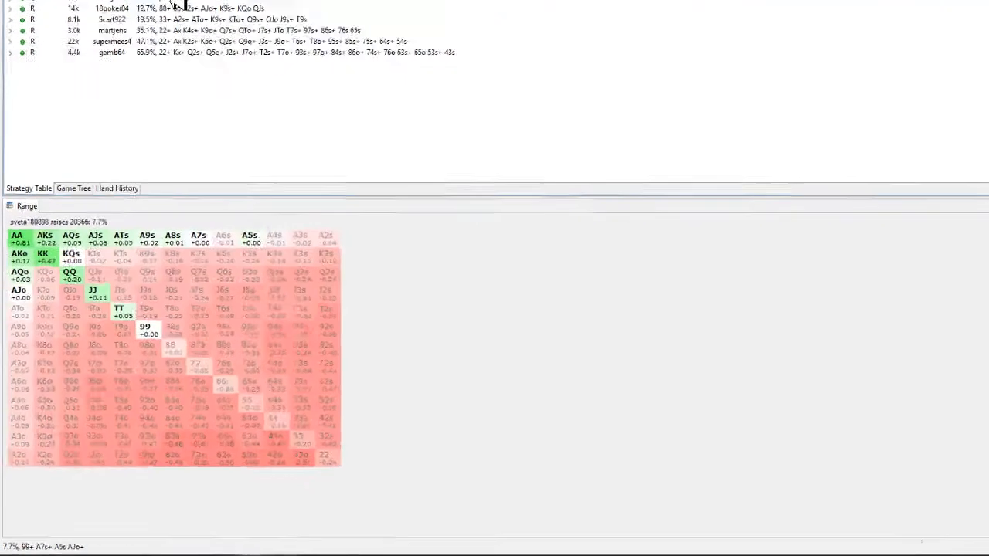
pyautogui.click(149, 76)
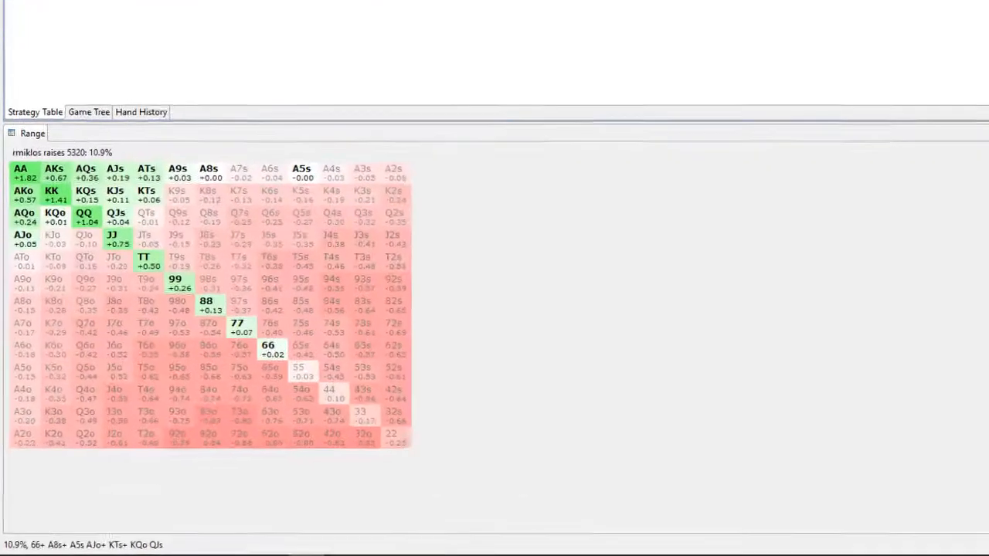
pyautogui.press('Down')
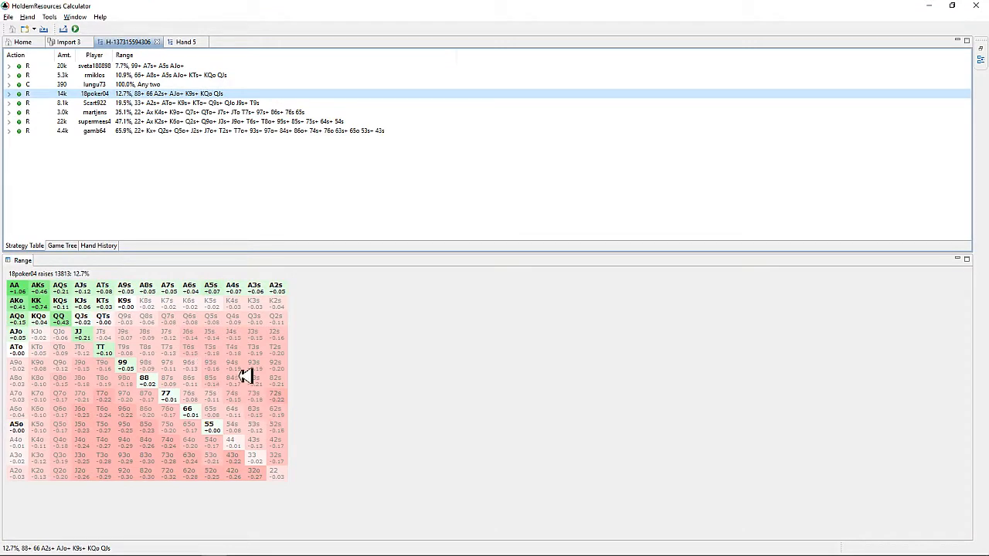
pyautogui.click(172, 121)
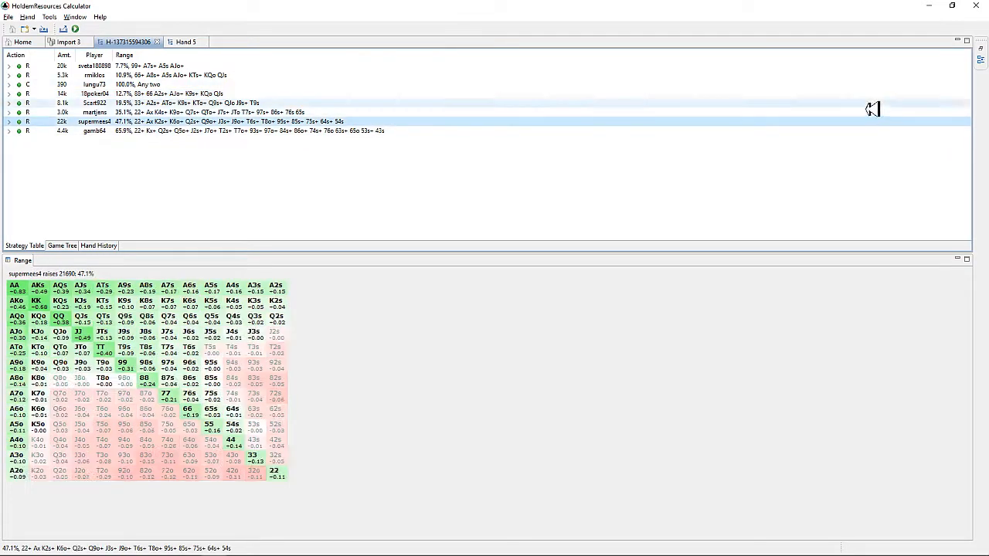
pyautogui.click(981, 60)
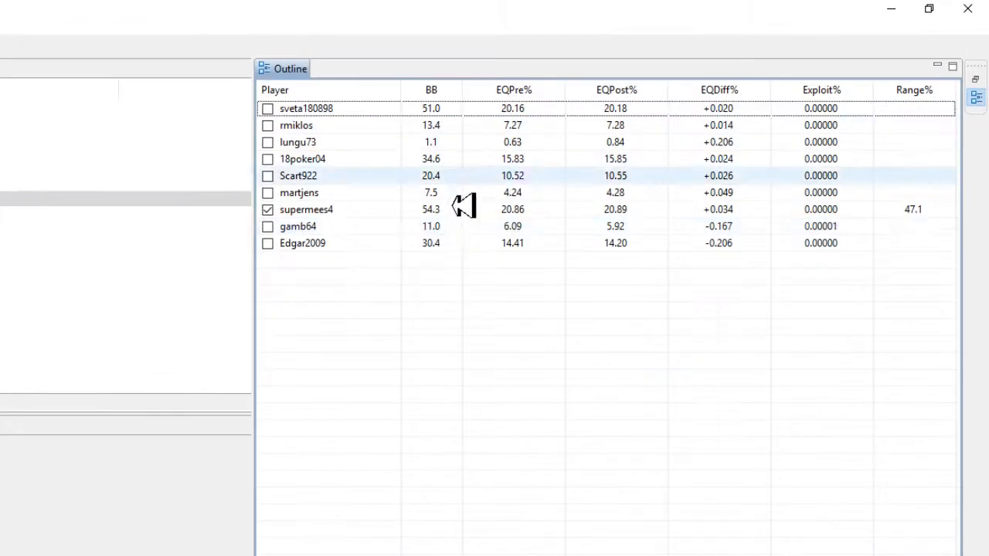
pyautogui.moveTo(441, 252)
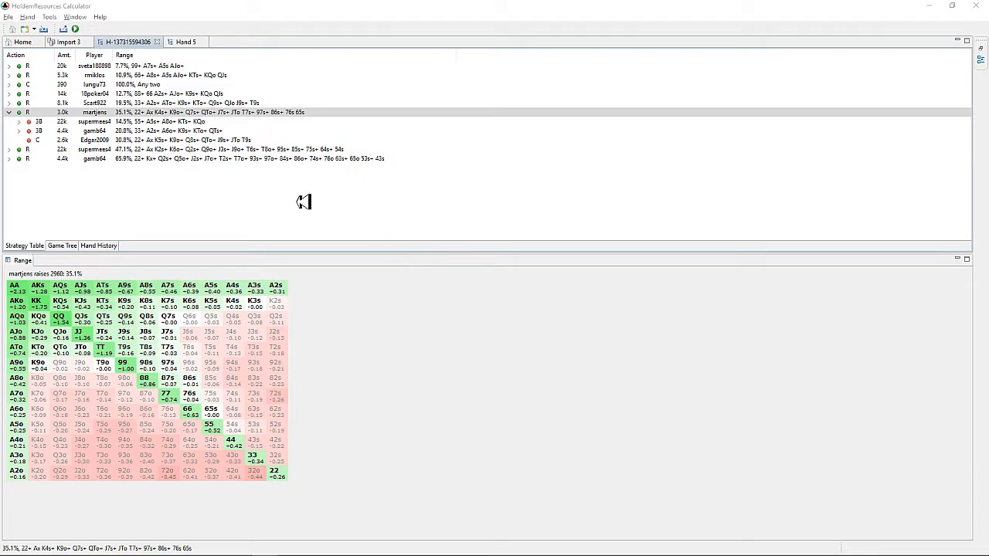
# Review the 2.6k call against the 3.0k raise, and set the 3.0k raiser's range to a locked 25.2%
pyautogui.click(184, 142)
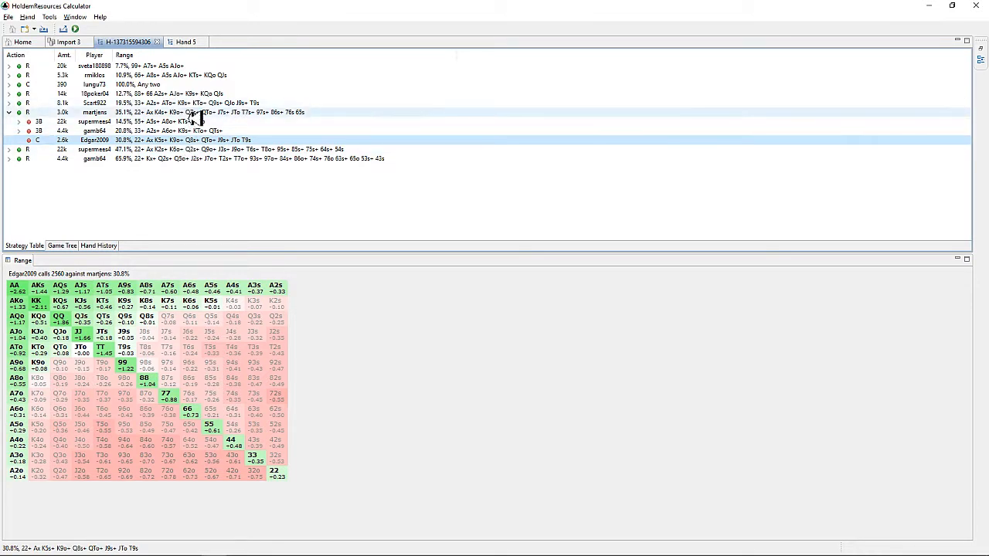
pyautogui.click(195, 114)
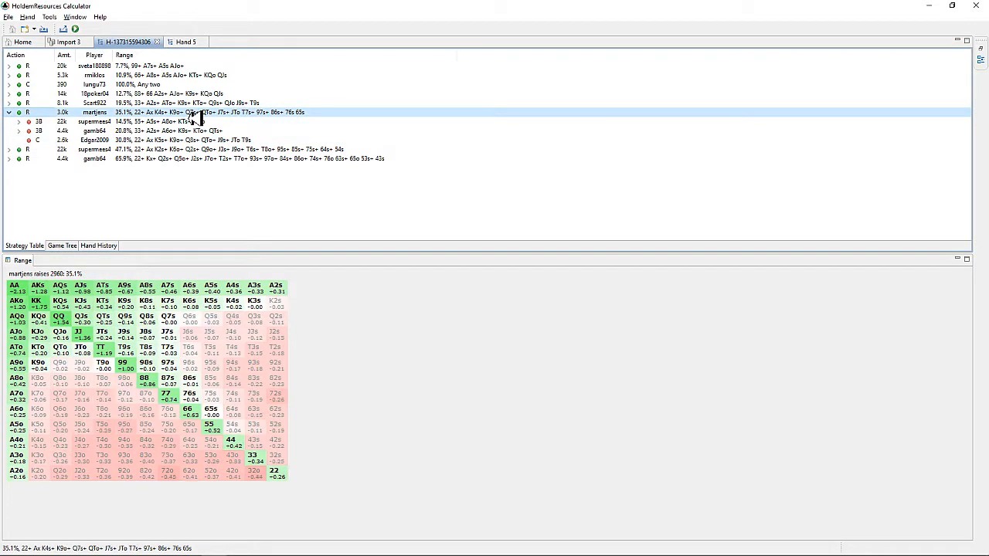
pyautogui.rightClick(195, 116)
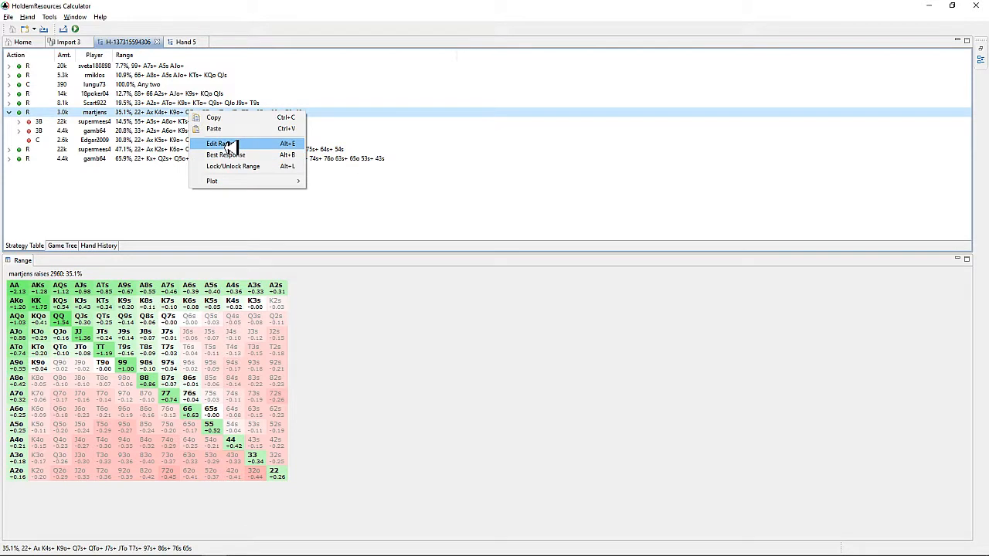
pyautogui.click(229, 144)
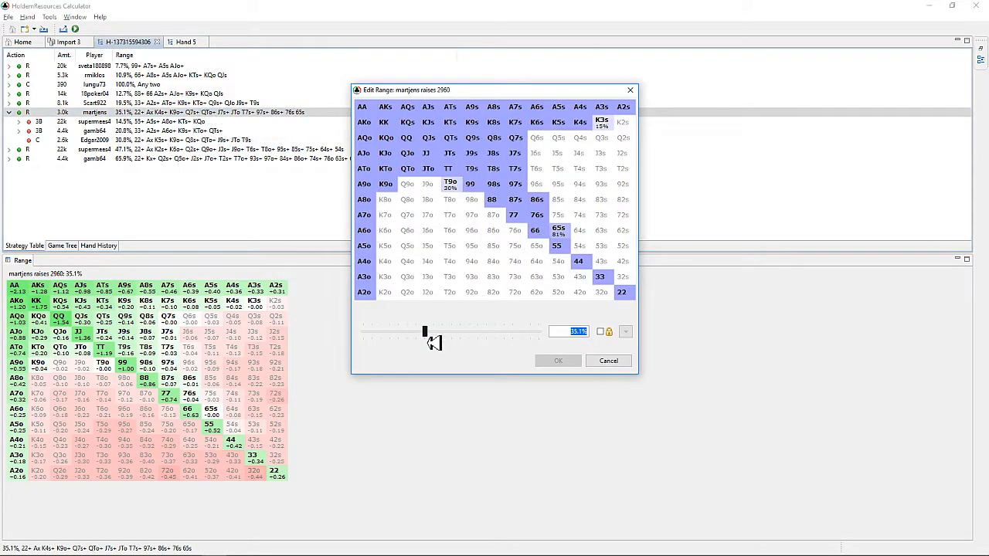
pyautogui.moveTo(430, 335); pyautogui.dragTo(414, 338)
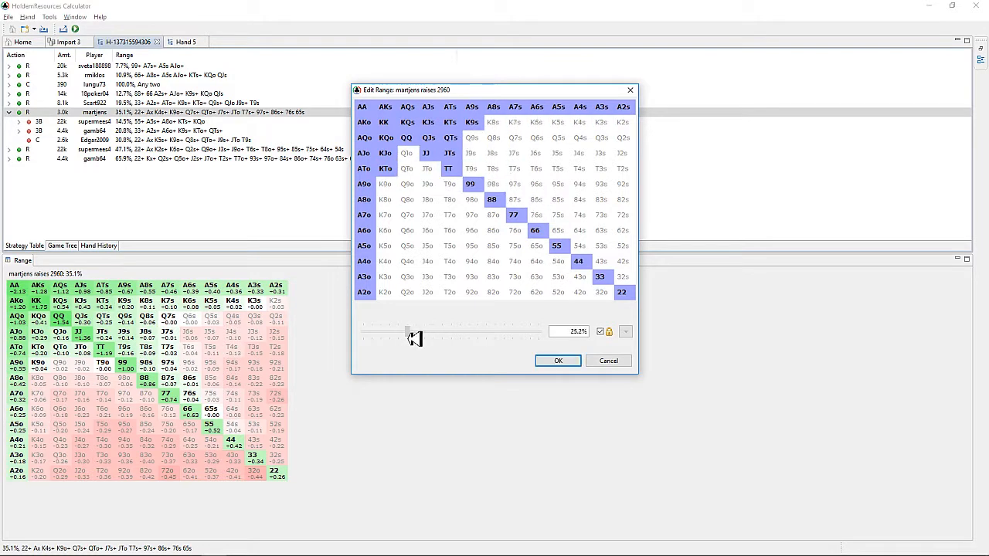
pyautogui.click(553, 364)
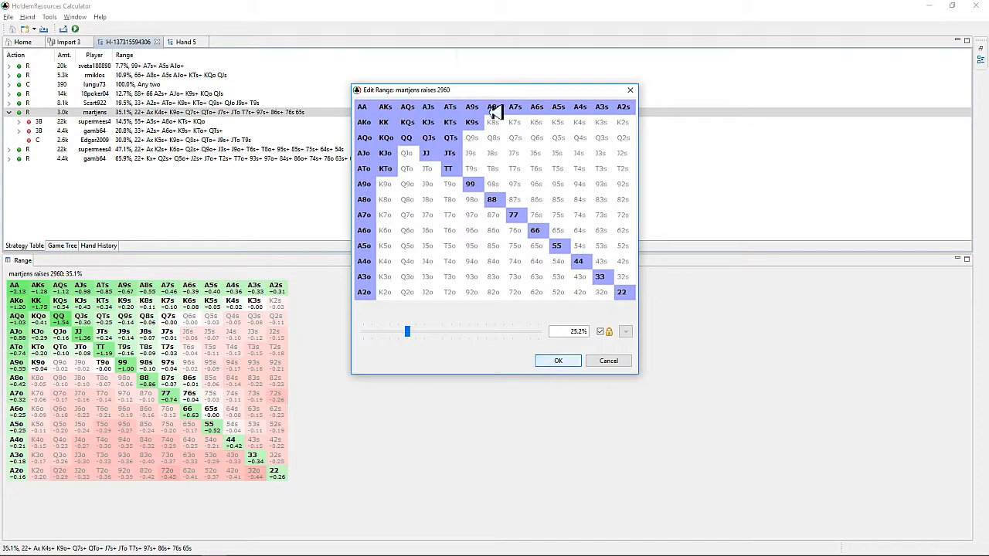
pyautogui.click(569, 364)
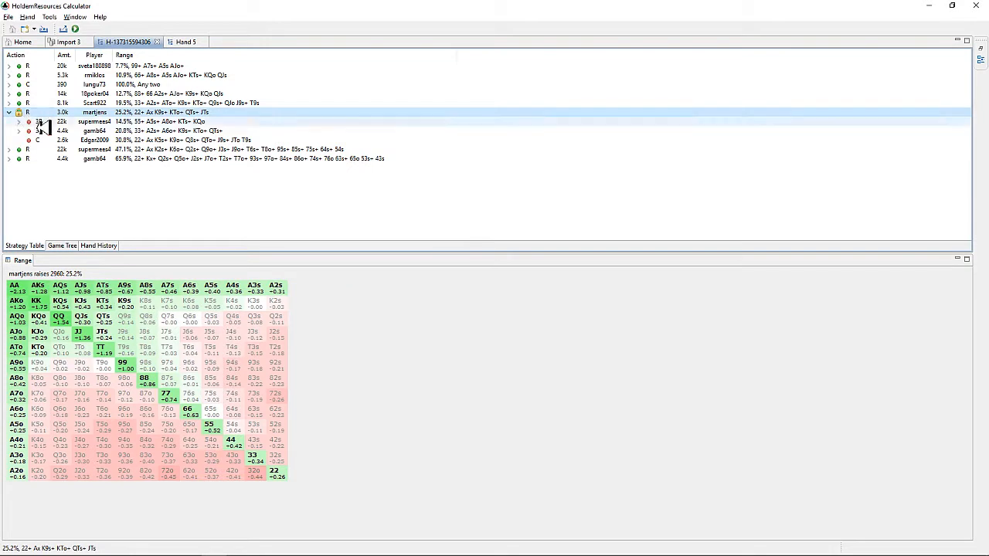
# Apply Best Response to the 2.6k calling range against the locked 3.0k raise
pyautogui.click(101, 141)
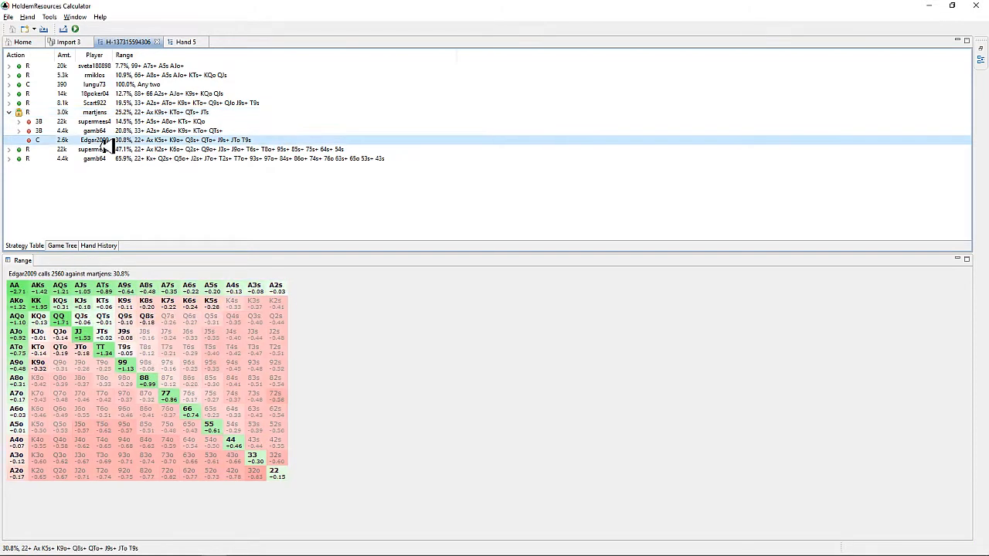
pyautogui.rightClick(104, 142)
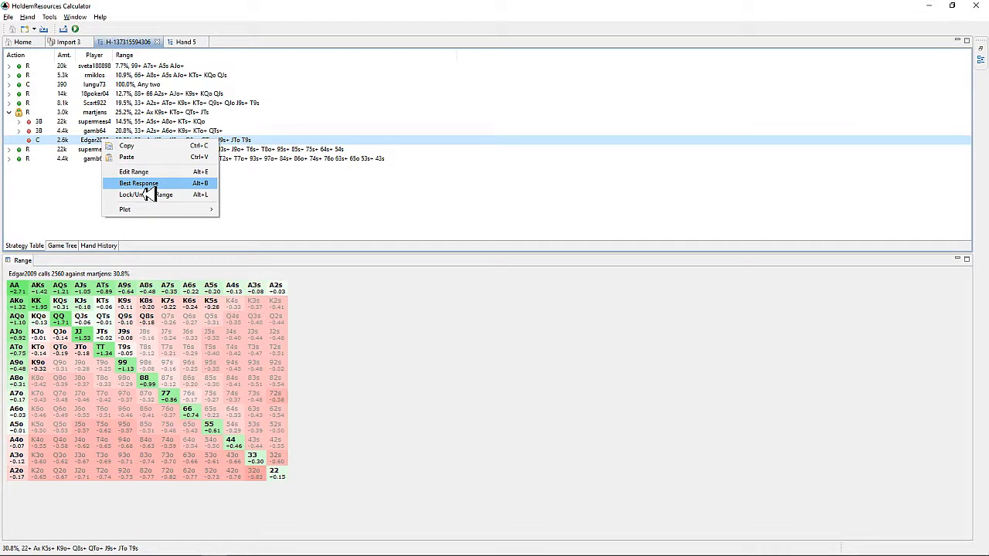
pyautogui.click(145, 185)
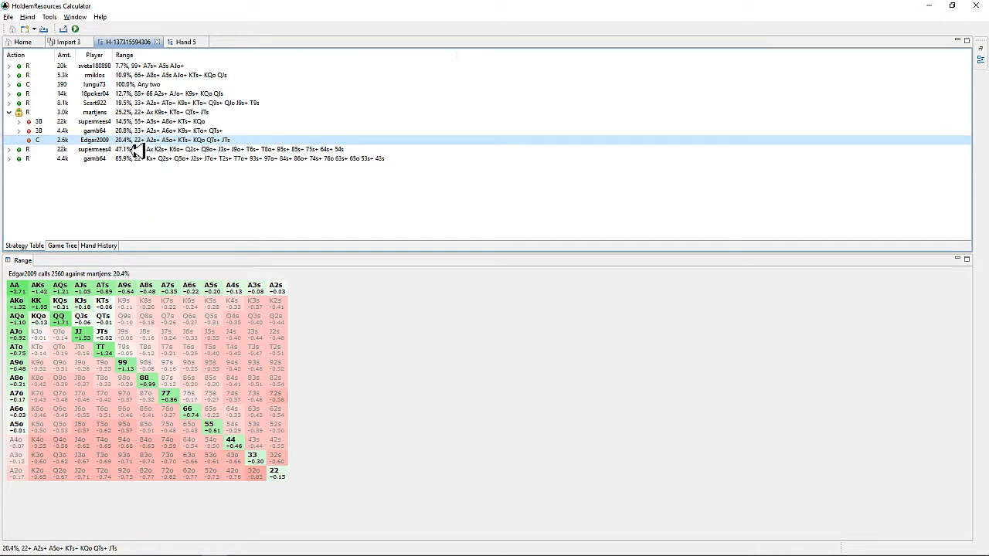